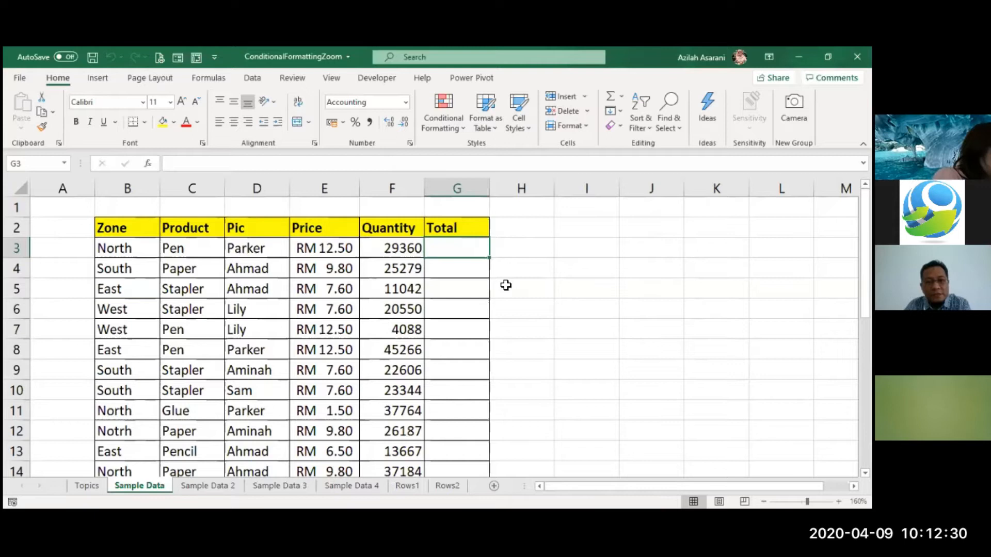
Jump to the sheet's last column and last row, returning to cell A1 each time
{"action": "left_click", "coordinate": [506, 285]}
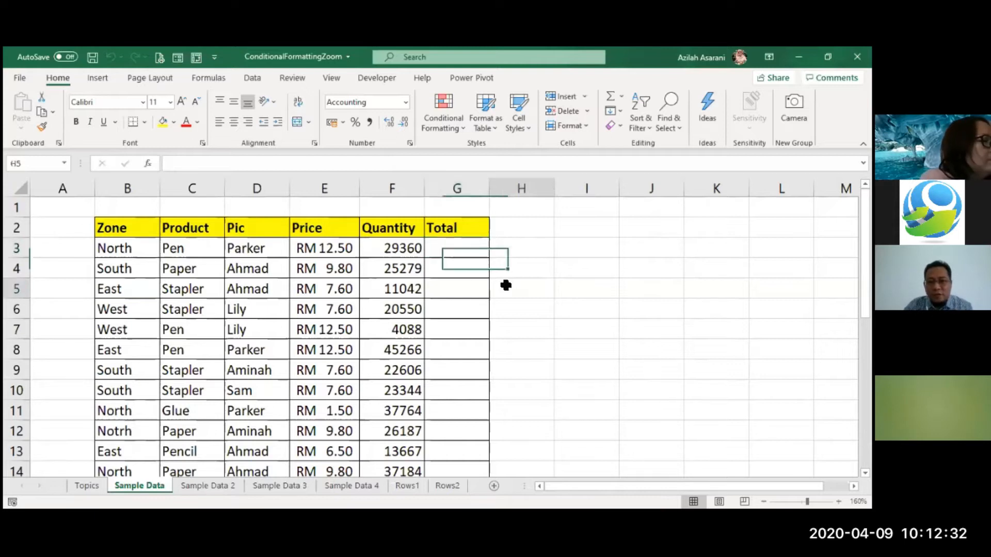
{"action": "left_click", "coordinate": [340, 270]}
{"action": "left_click", "coordinate": [58, 206]}
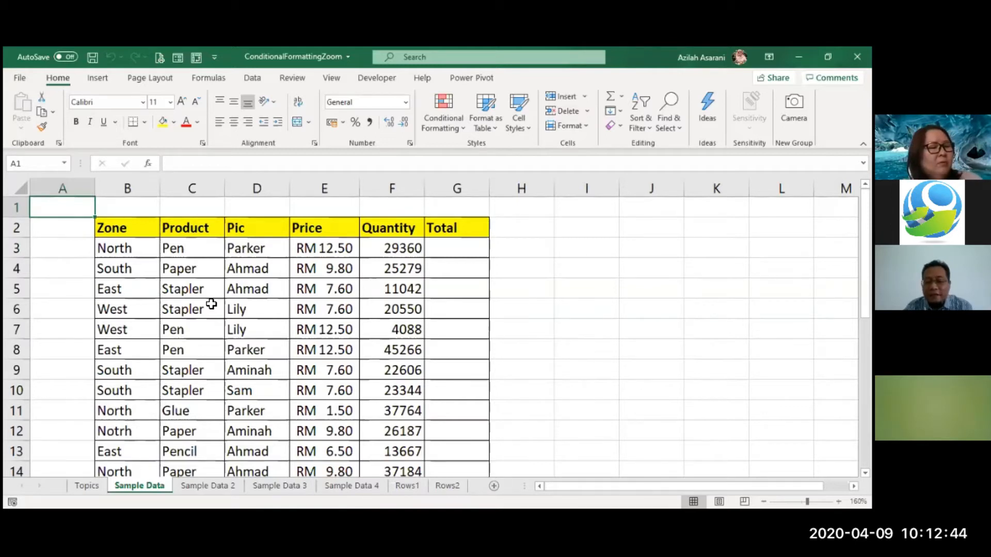
{"action": "key", "text": "ctrl+Right"}
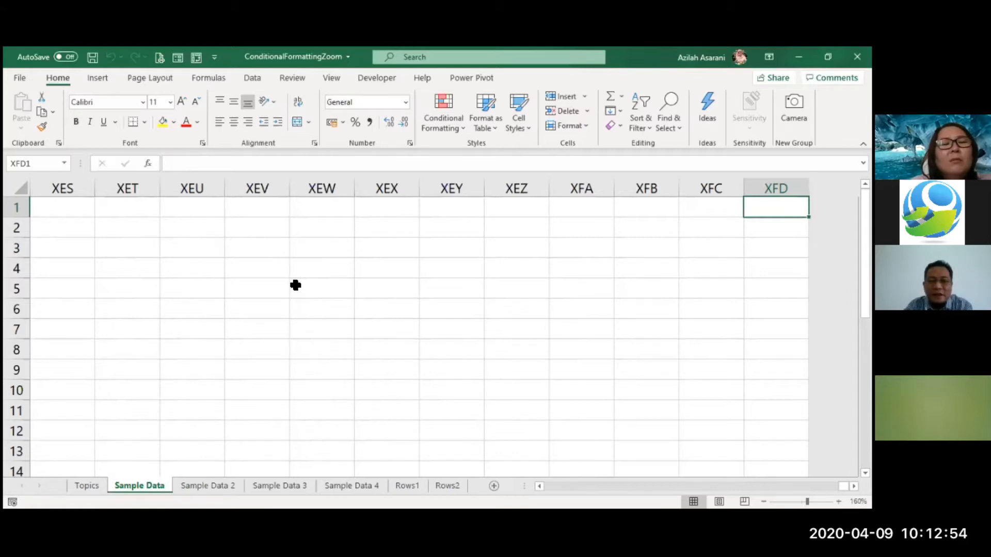
{"action": "key", "text": "ctrl+Home"}
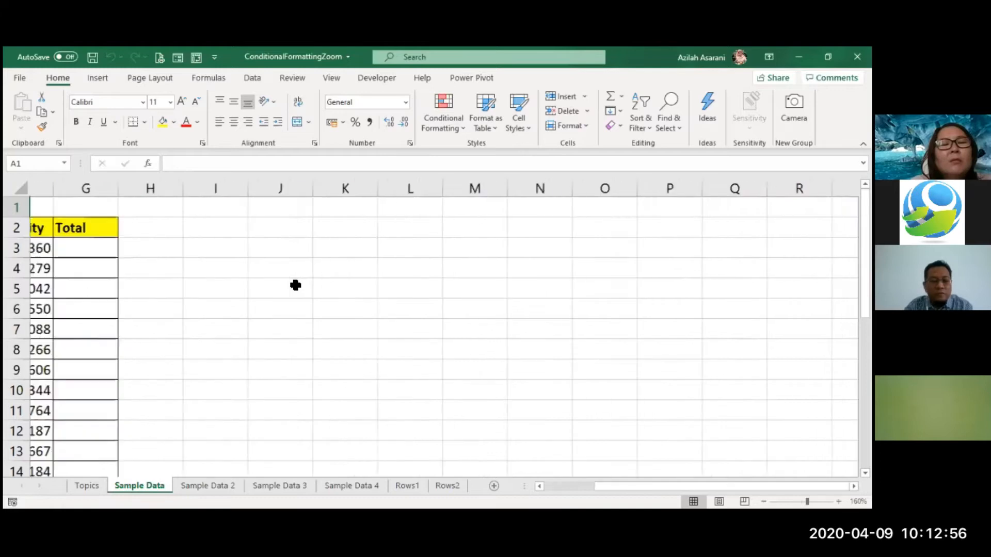
{"action": "key", "text": "ctrl+Down"}
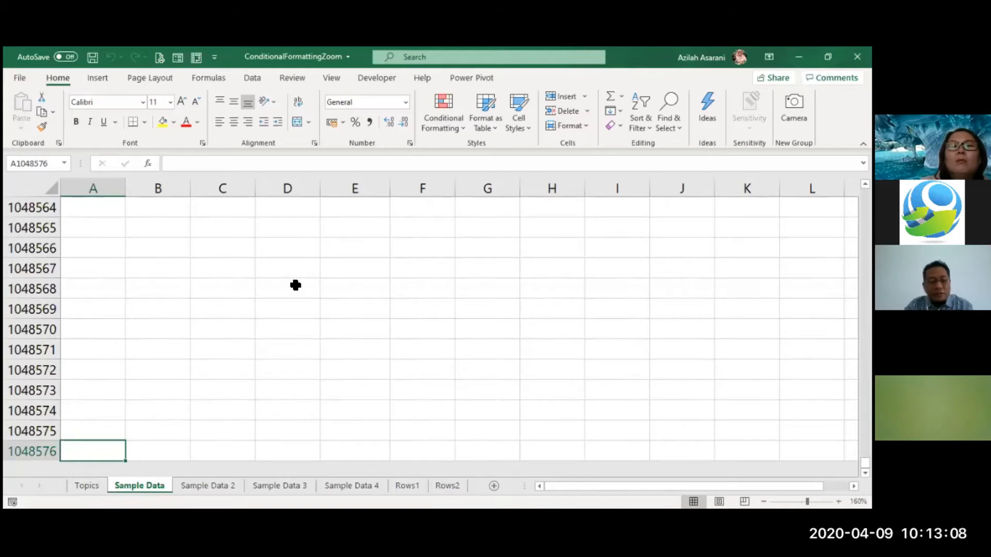
{"action": "key", "text": "ctrl+Home"}
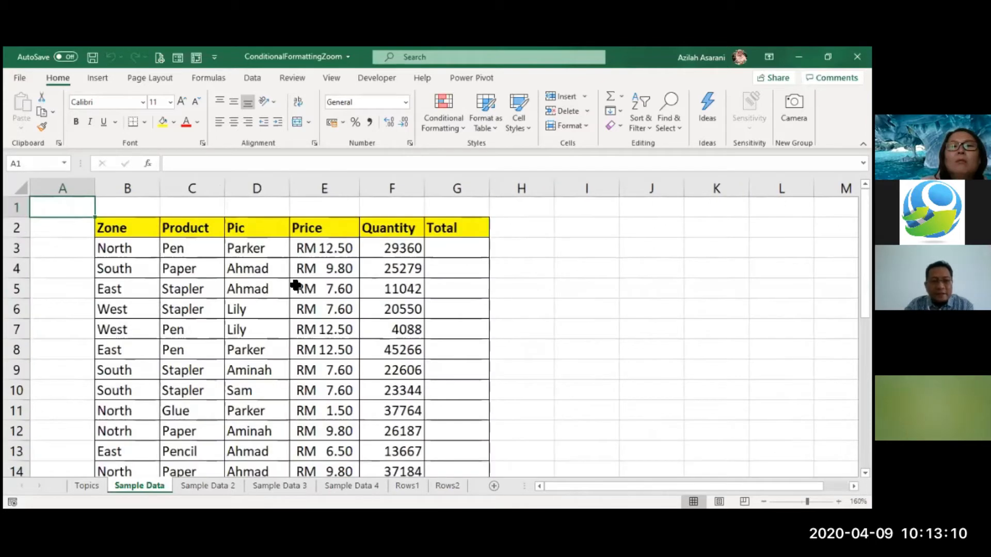
{"action": "left_click", "coordinate": [296, 286]}
{"action": "left_click", "coordinate": [391, 283]}
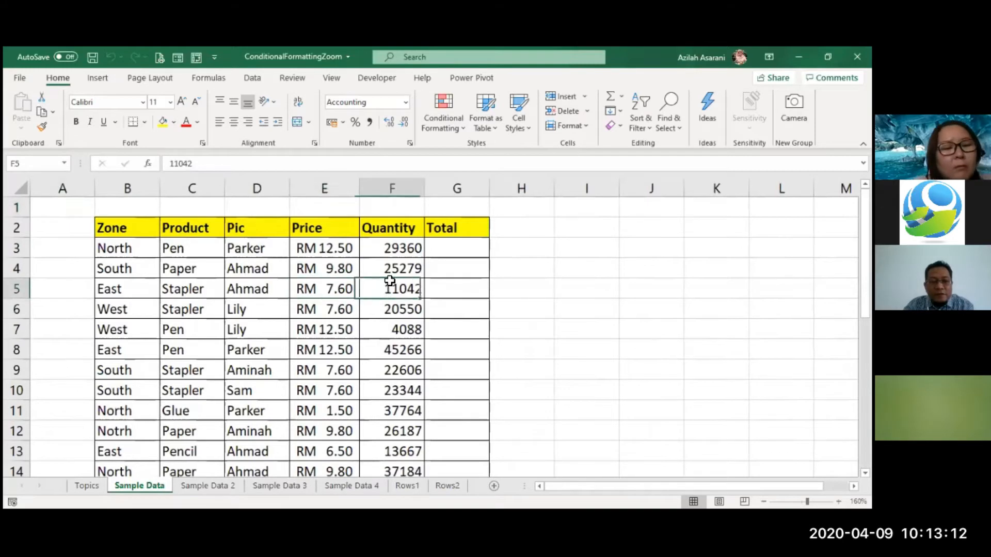
{"action": "left_click", "coordinate": [456, 253]}
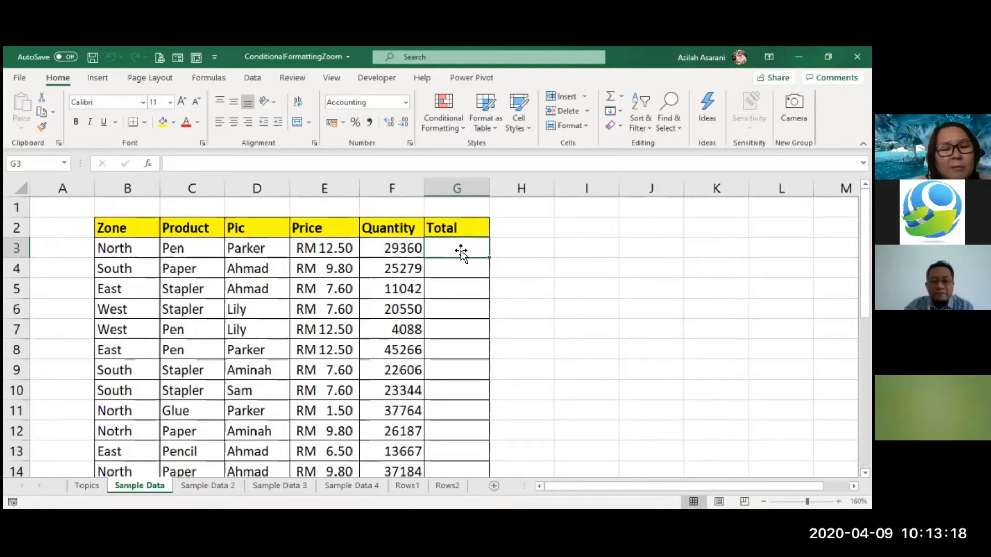
{"action": "left_click", "coordinate": [522, 267]}
{"action": "left_click", "coordinate": [461, 253]}
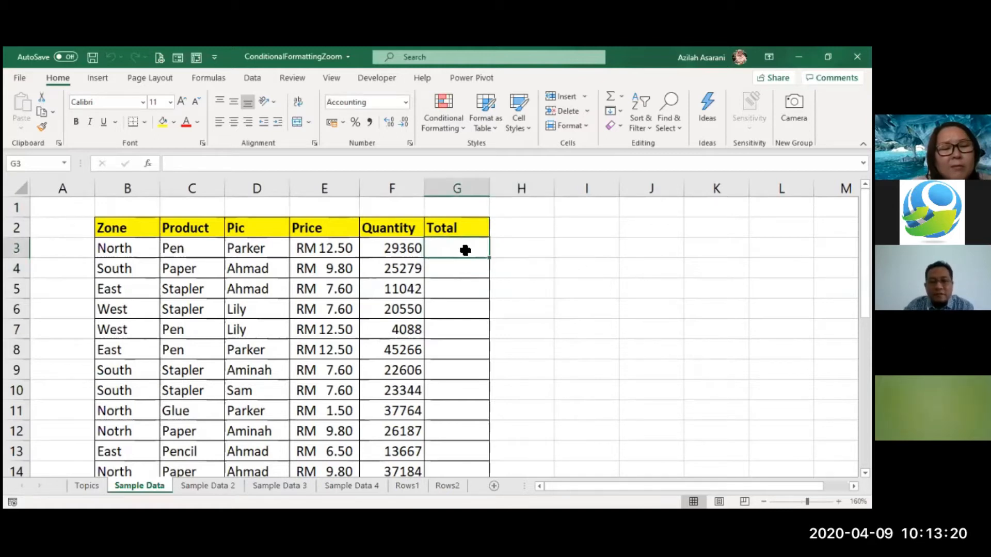
{"action": "left_click", "coordinate": [516, 246]}
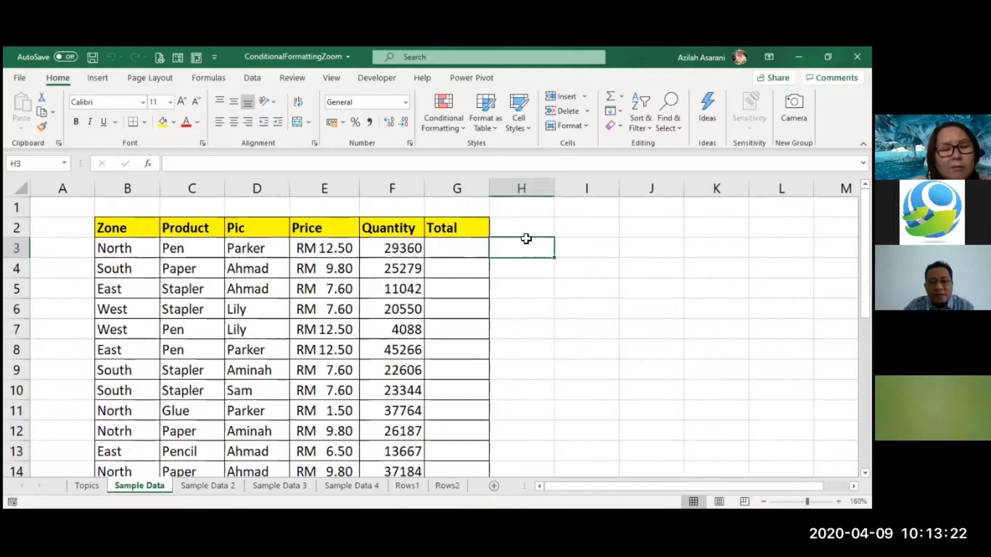
{"action": "left_click", "coordinate": [460, 247]}
{"action": "left_click", "coordinate": [508, 250]}
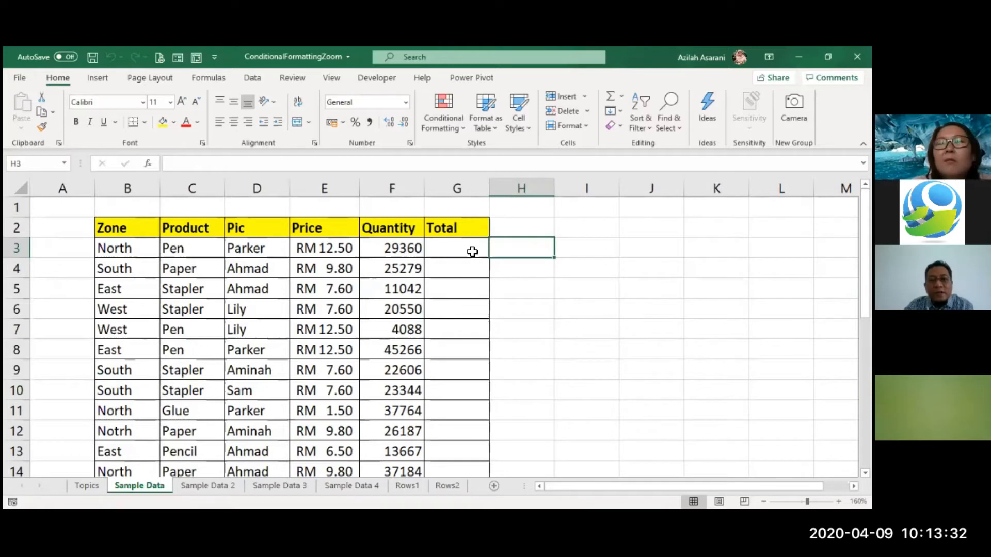
{"action": "double_click", "coordinate": [473, 252]}
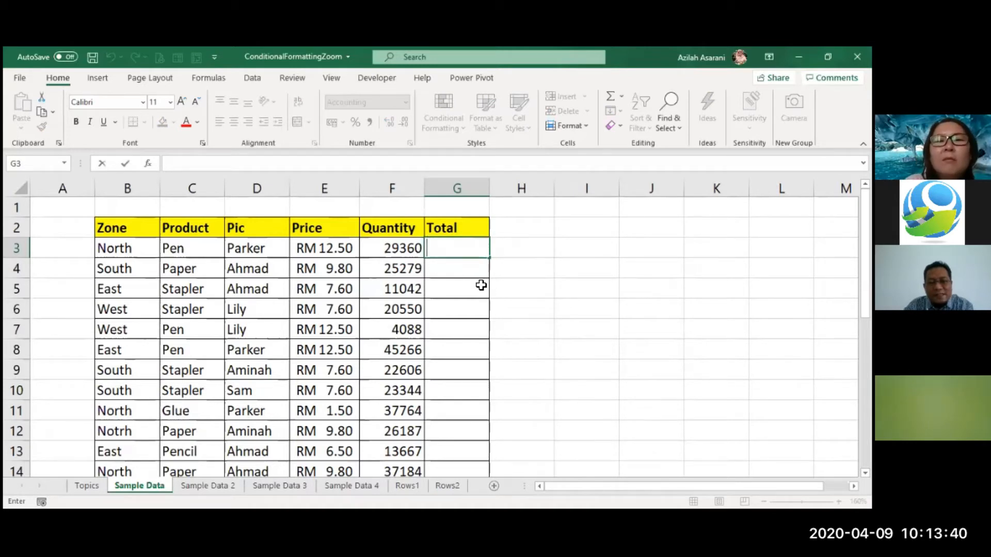
{"action": "key", "text": "Return"}
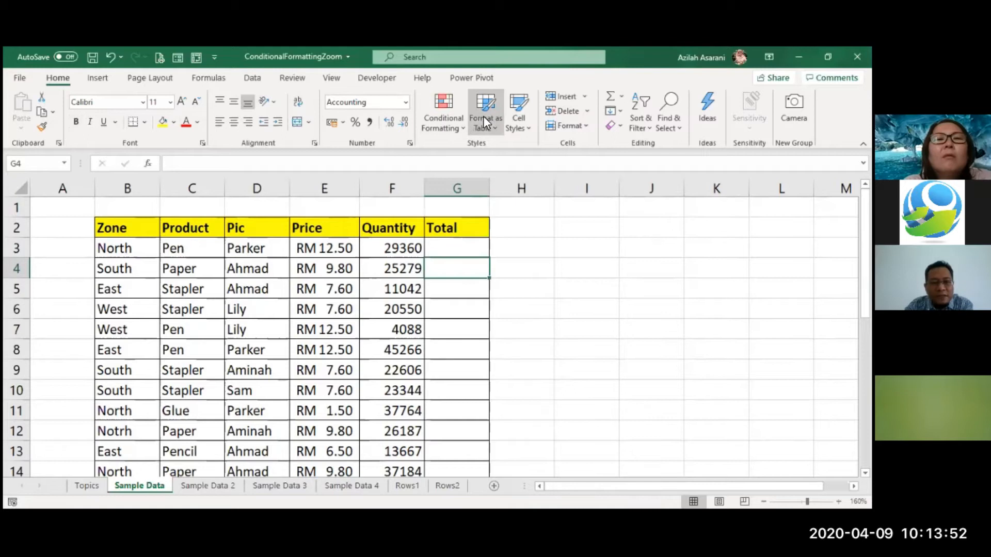
Enter the formula =E3*F3 in G3 to compute the first Total as Price times Quantity
{"action": "left_click", "coordinate": [467, 255]}
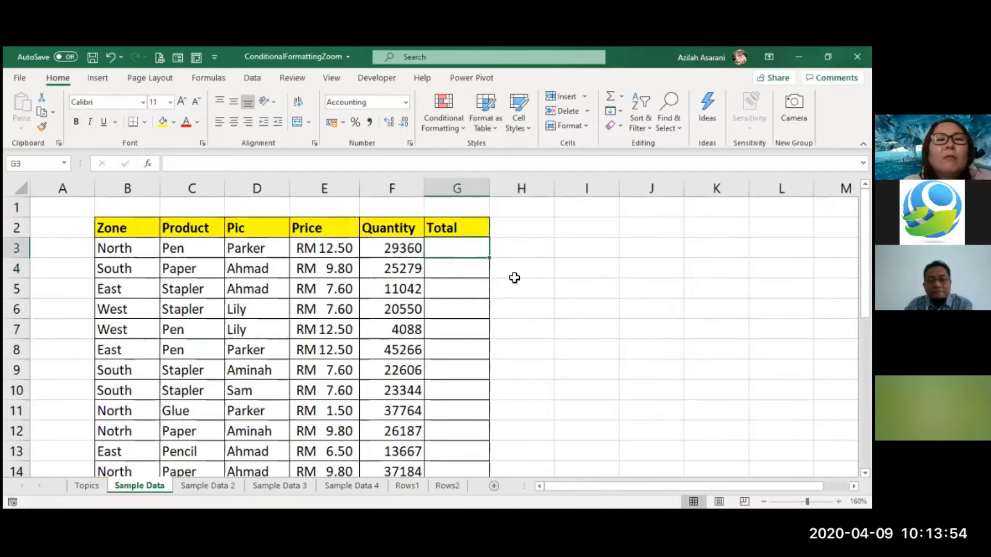
{"action": "type", "text": "="}
{"action": "key", "text": "Left"}
{"action": "key", "text": "Left"}
{"action": "type", "text": "*"}
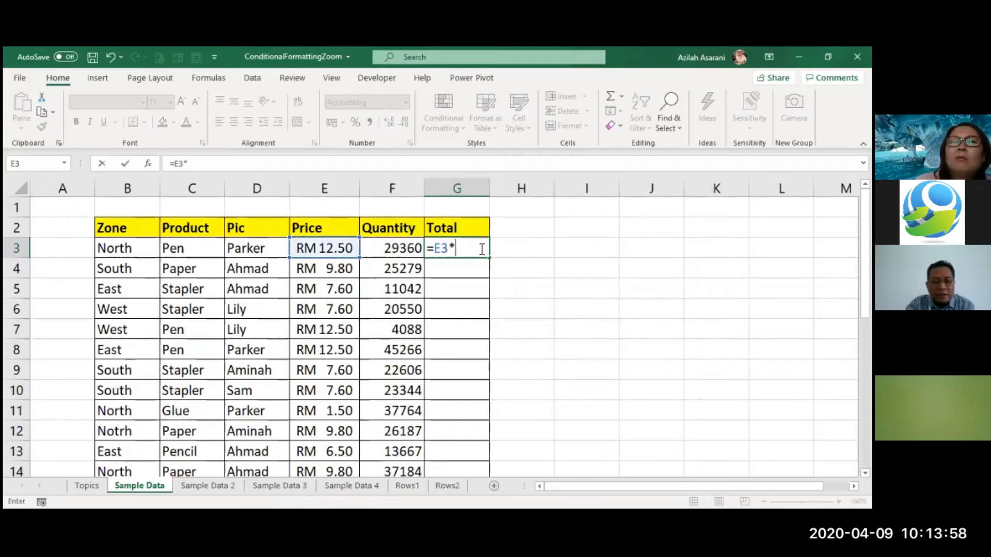
{"action": "key", "text": "Left"}
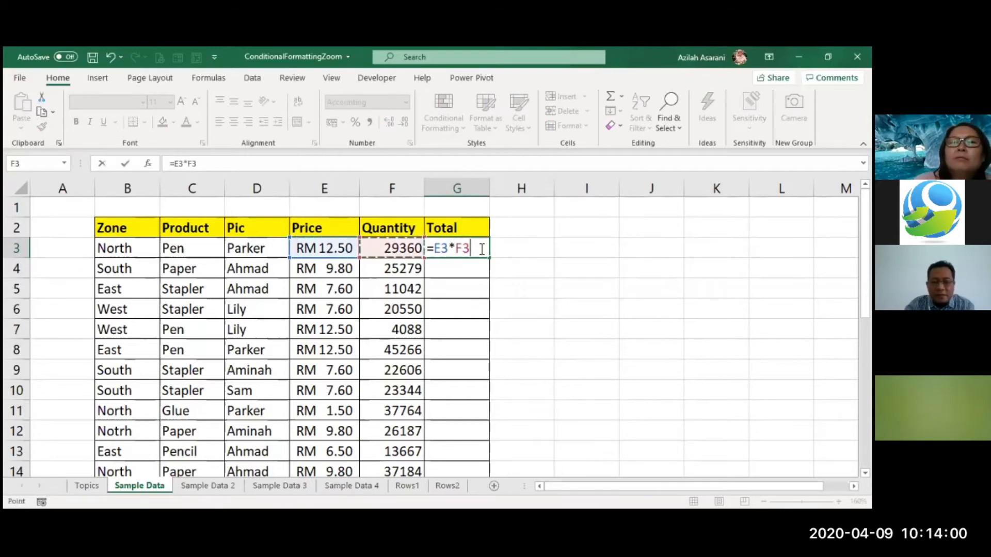
{"action": "key", "text": "Return"}
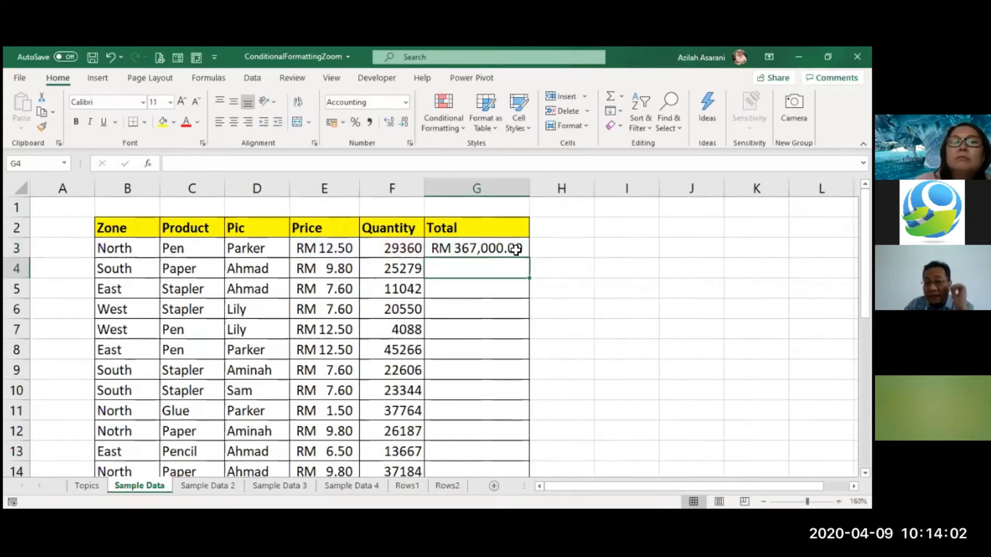
Fill the G3 Total formula down through the rest of the Total column
{"action": "left_click", "coordinate": [515, 250]}
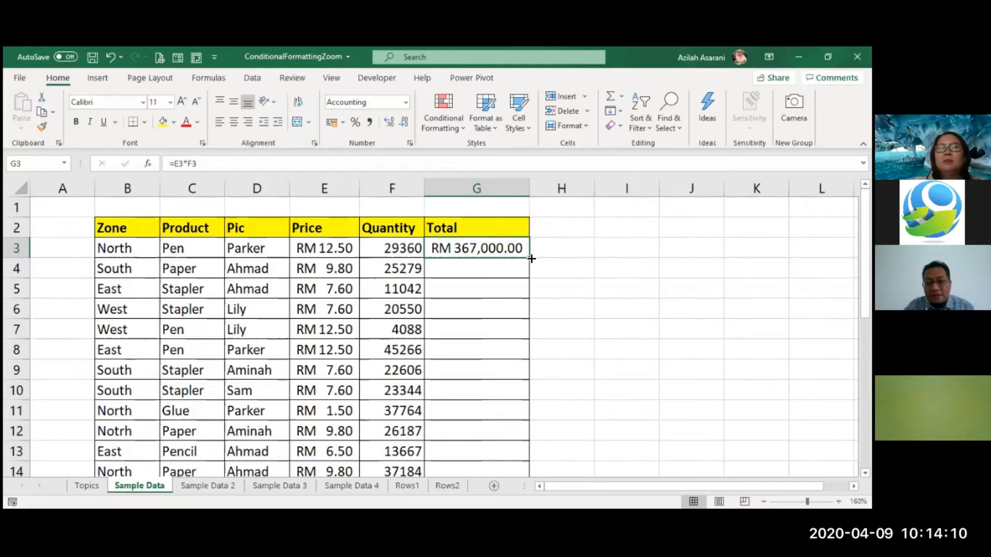
{"action": "double_click", "coordinate": [531, 258]}
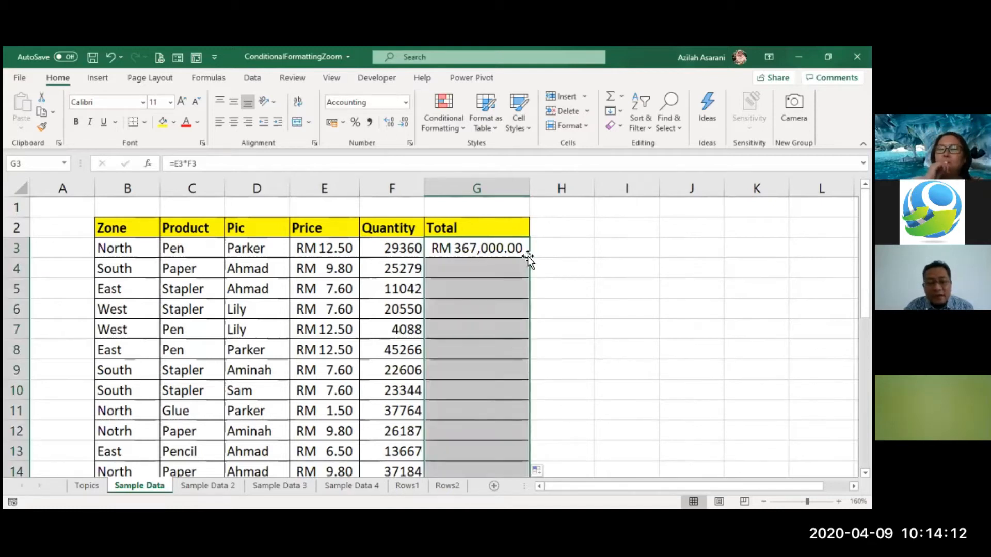
{"action": "left_click", "coordinate": [597, 269]}
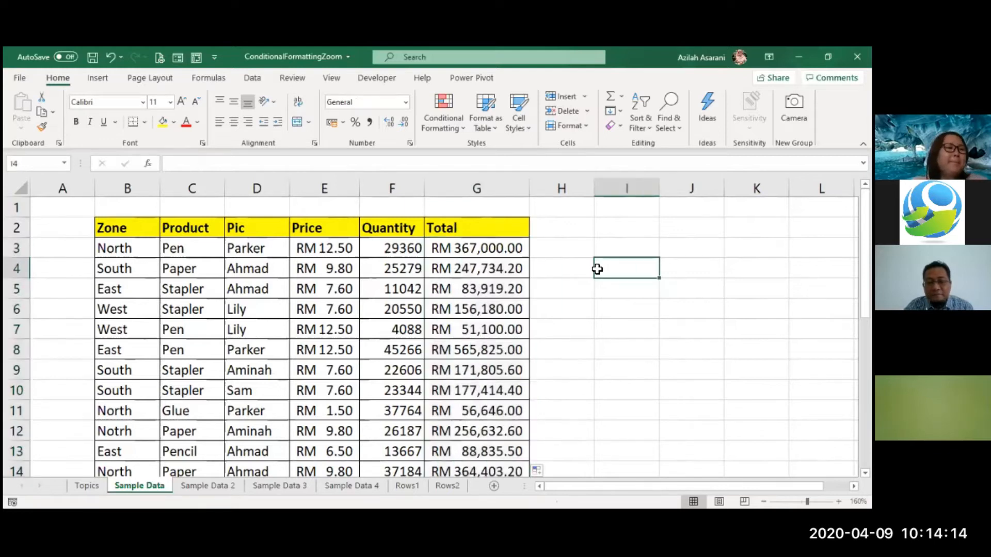
Inspect the Total formulas and the Price, Product and Quantity values in several rows
{"action": "left_click", "coordinate": [436, 291]}
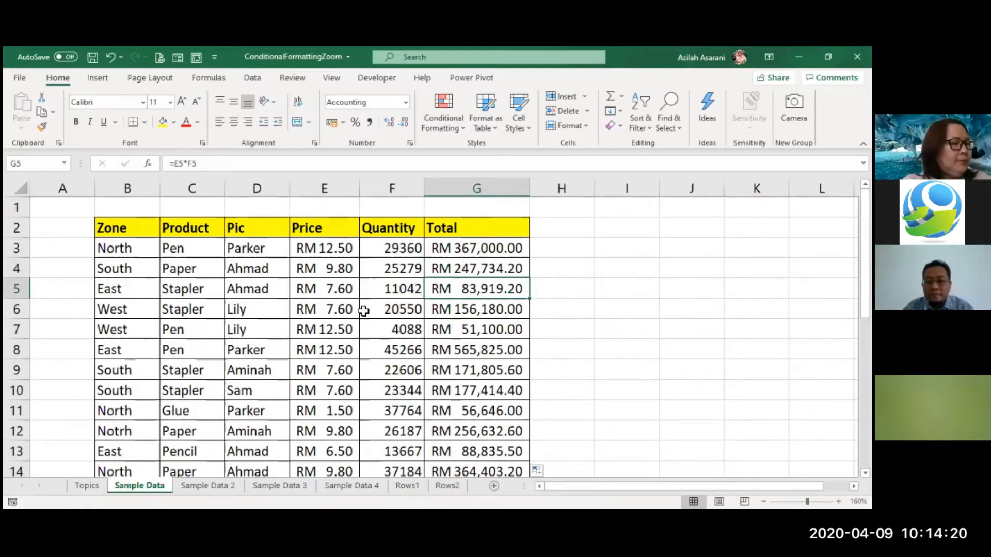
{"action": "left_click", "coordinate": [348, 306]}
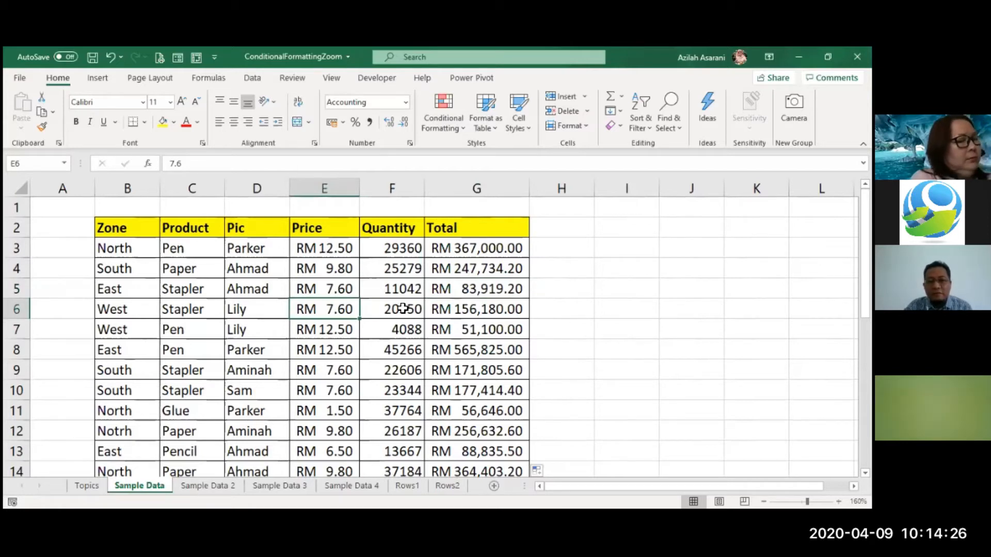
{"action": "left_click", "coordinate": [188, 324]}
{"action": "left_click", "coordinate": [133, 332]}
{"action": "left_click", "coordinate": [165, 271]}
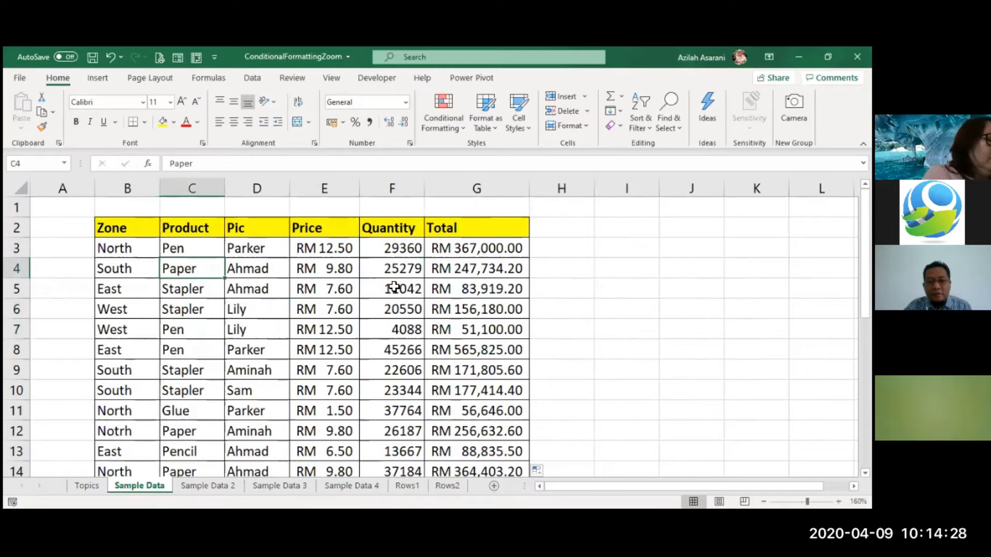
{"action": "left_click", "coordinate": [388, 287]}
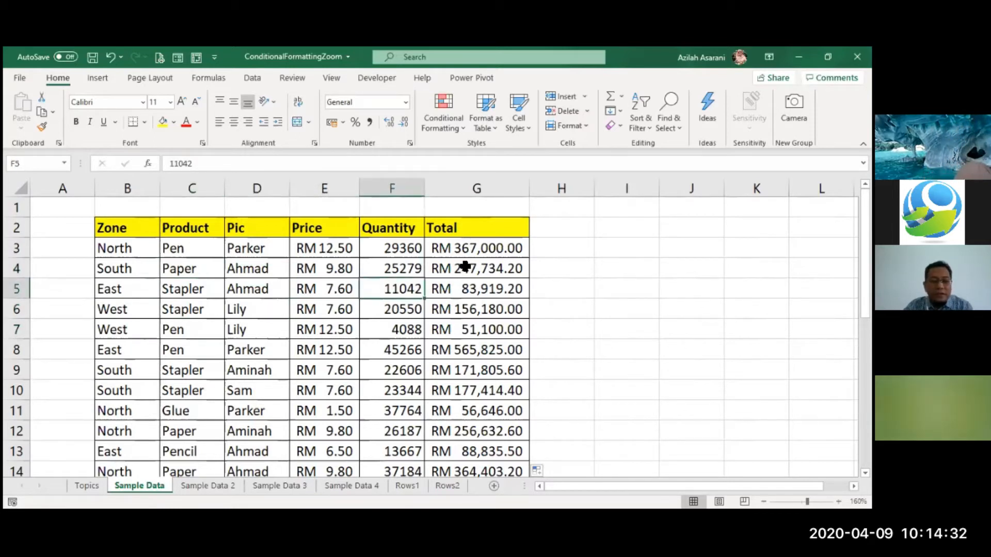
{"action": "left_click", "coordinate": [473, 248]}
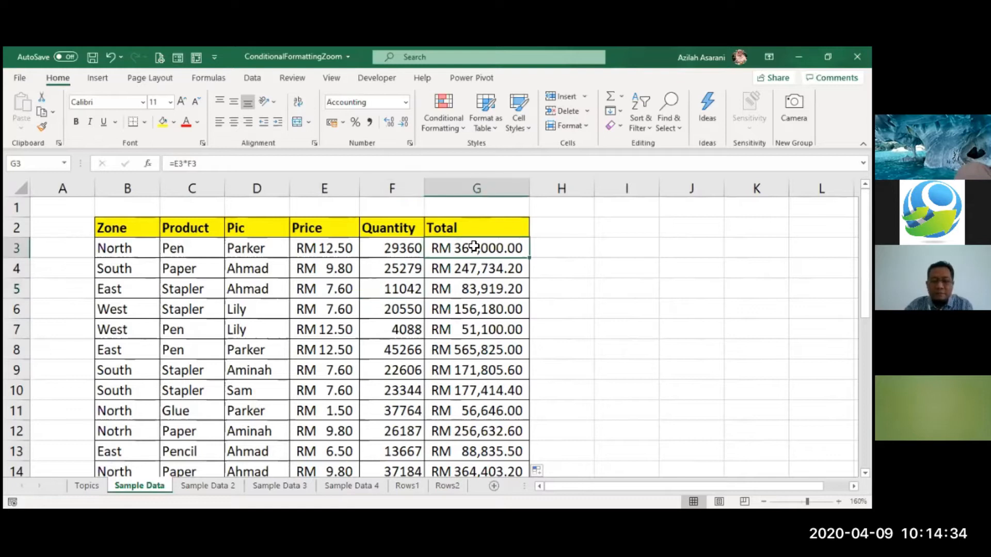
Apply a Green - Yellow - Red color scale to the Total values G3:G28
{"action": "key", "text": "ctrl+shift+Down"}
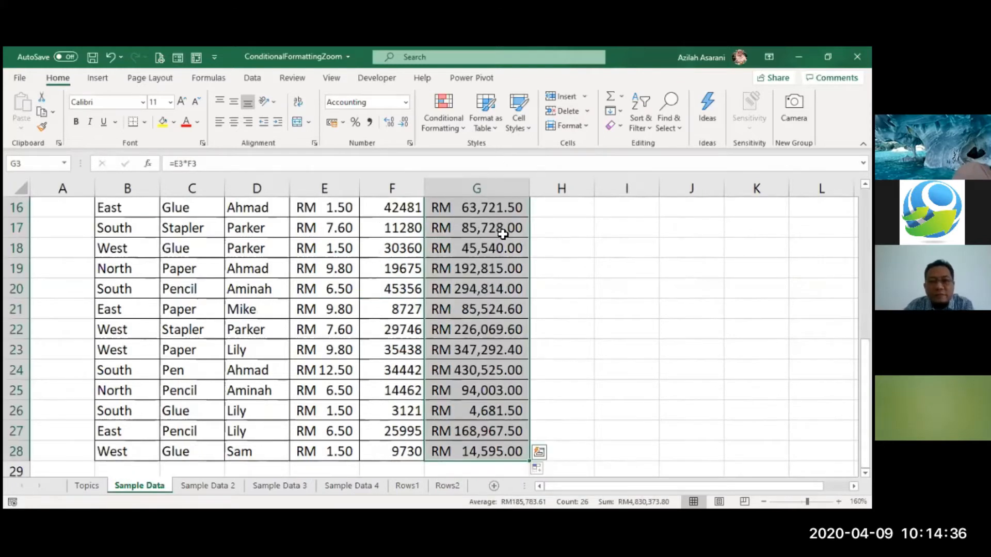
{"action": "scroll", "coordinate": [447, 227], "scroll_direction": "up", "scroll_amount": 5}
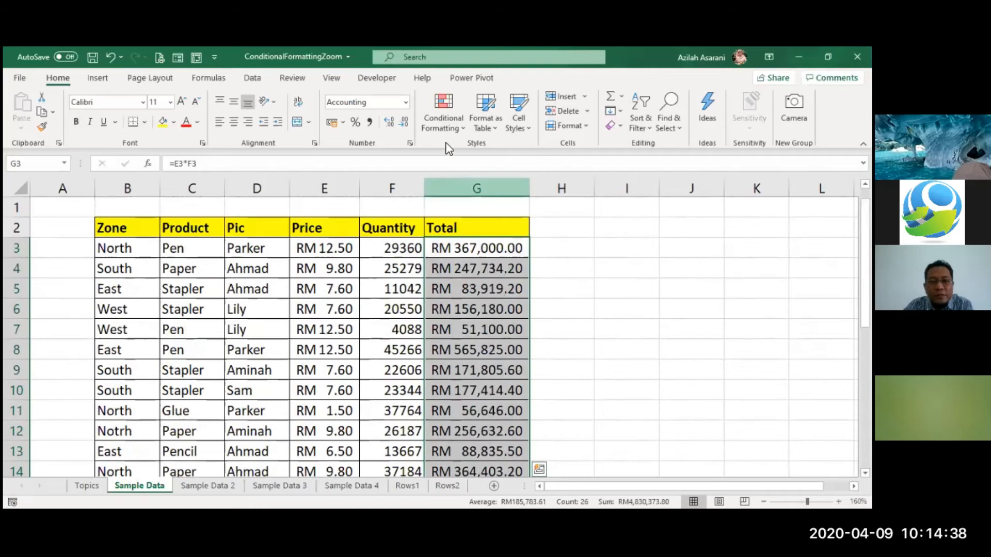
{"action": "left_click", "coordinate": [444, 115]}
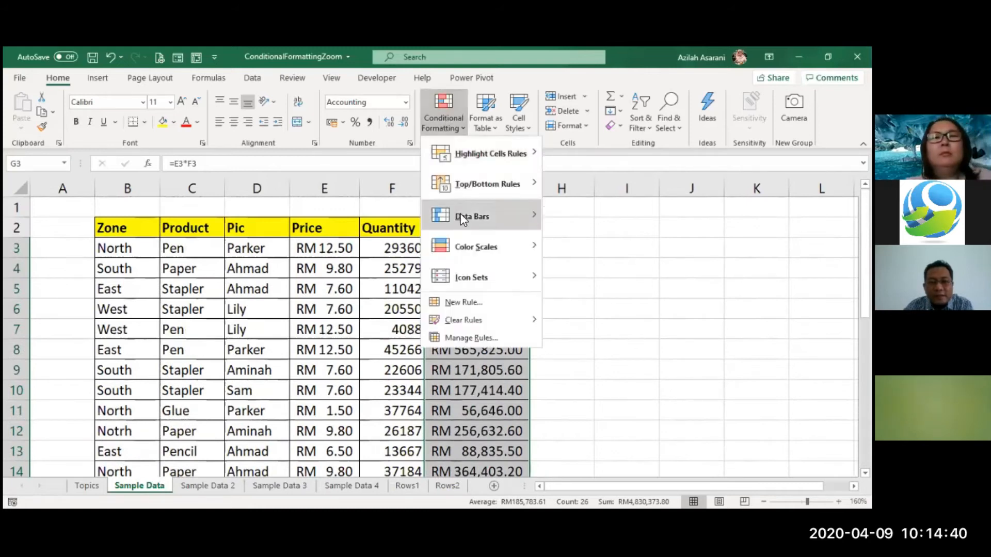
{"action": "mouse_move", "coordinate": [510, 252]}
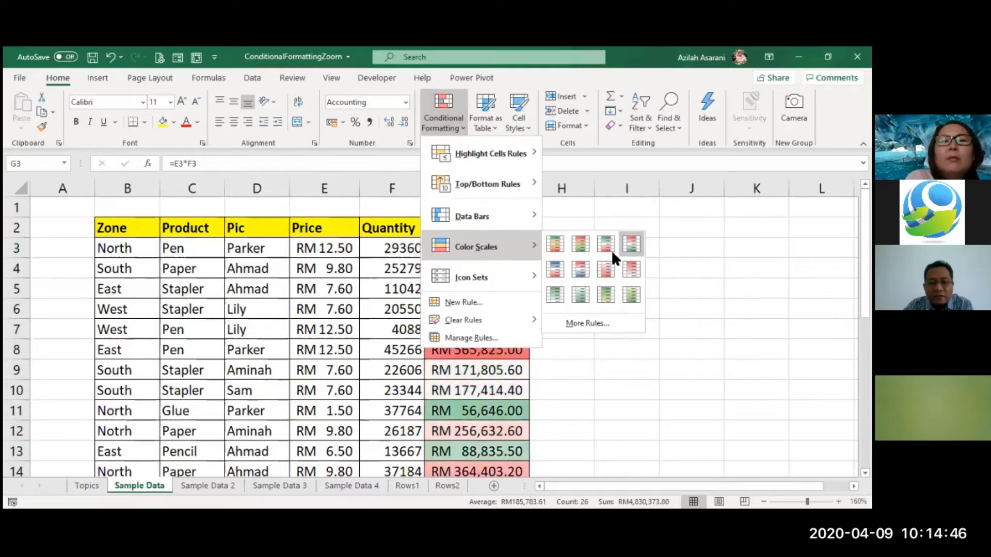
{"action": "left_click", "coordinate": [549, 246]}
{"action": "left_click", "coordinate": [544, 299]}
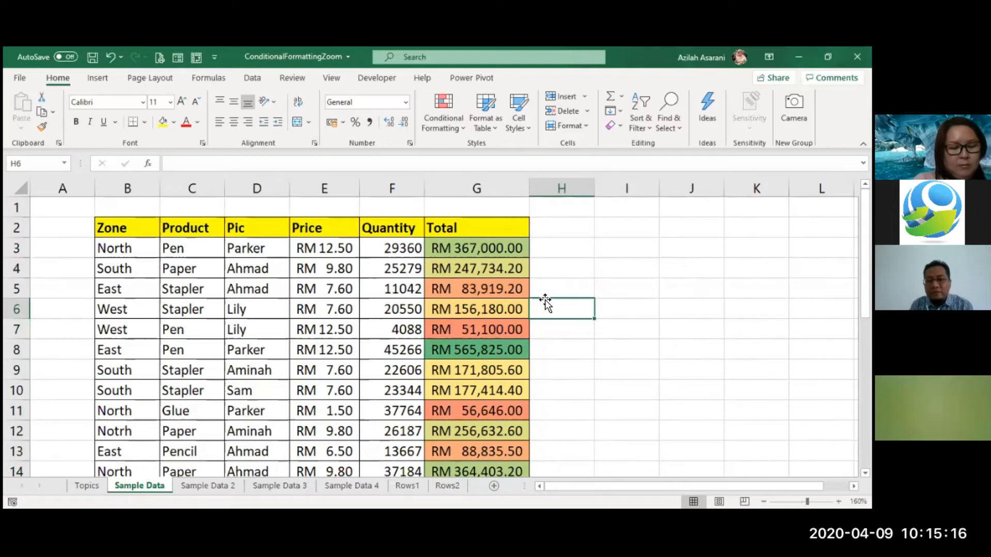
Apply a Red - Yellow - Green color scale to the Total values G3:G28
{"action": "left_click", "coordinate": [496, 290]}
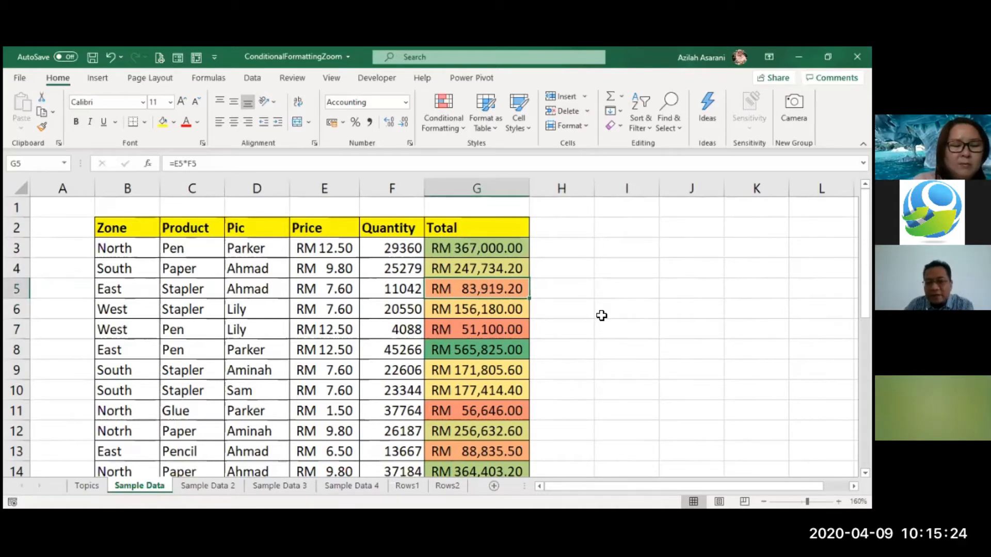
{"action": "left_click", "coordinate": [493, 351]}
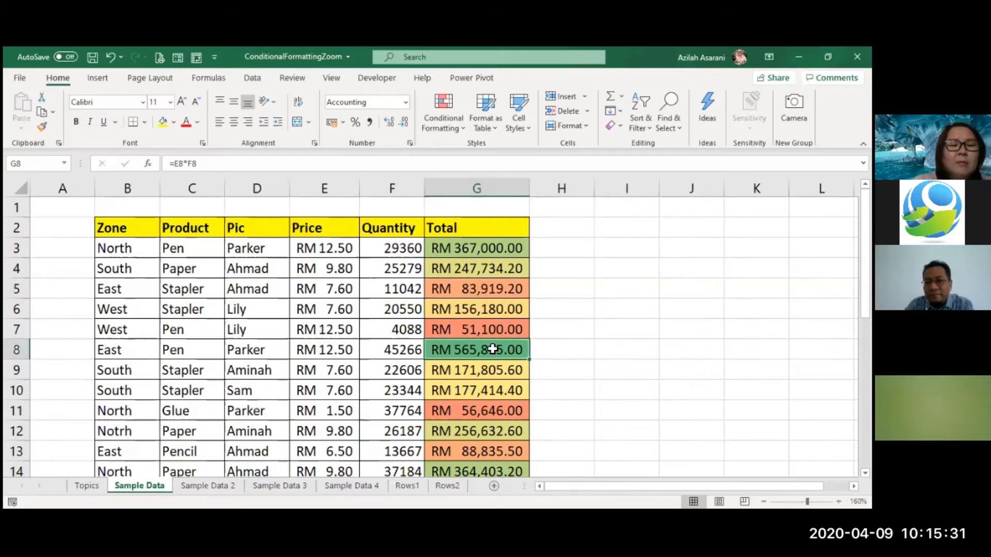
{"action": "left_click", "coordinate": [469, 249]}
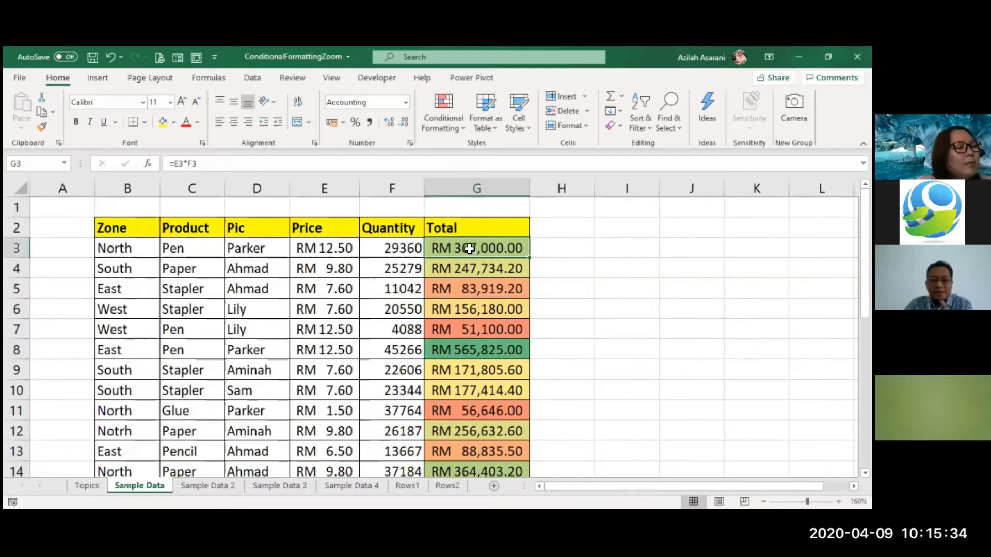
{"action": "key", "text": "ctrl+shift+Down"}
{"action": "scroll", "coordinate": [454, 263], "scroll_direction": "up", "scroll_amount": 4}
{"action": "scroll", "coordinate": [457, 157], "scroll_direction": "up", "scroll_amount": 1}
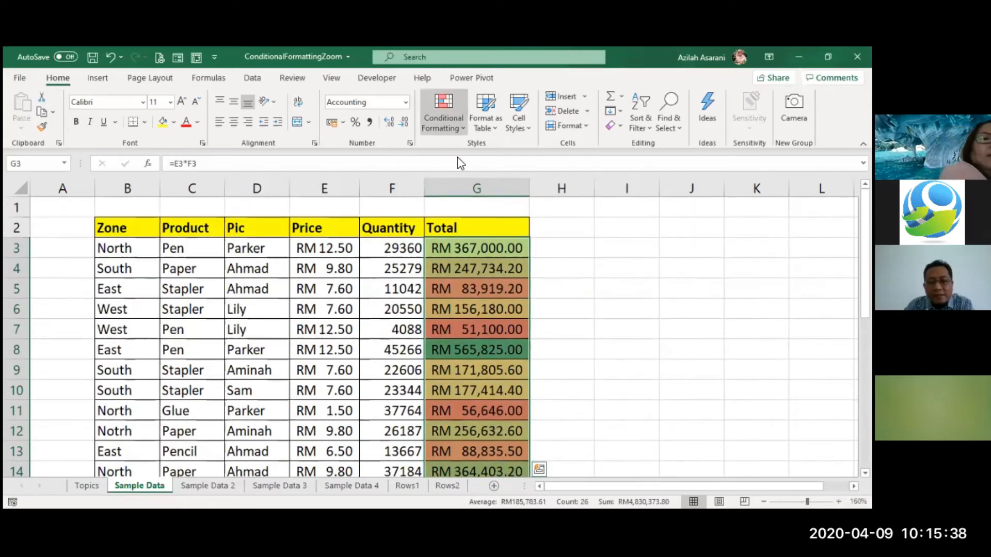
{"action": "left_click", "coordinate": [443, 117]}
{"action": "mouse_move", "coordinate": [480, 247]}
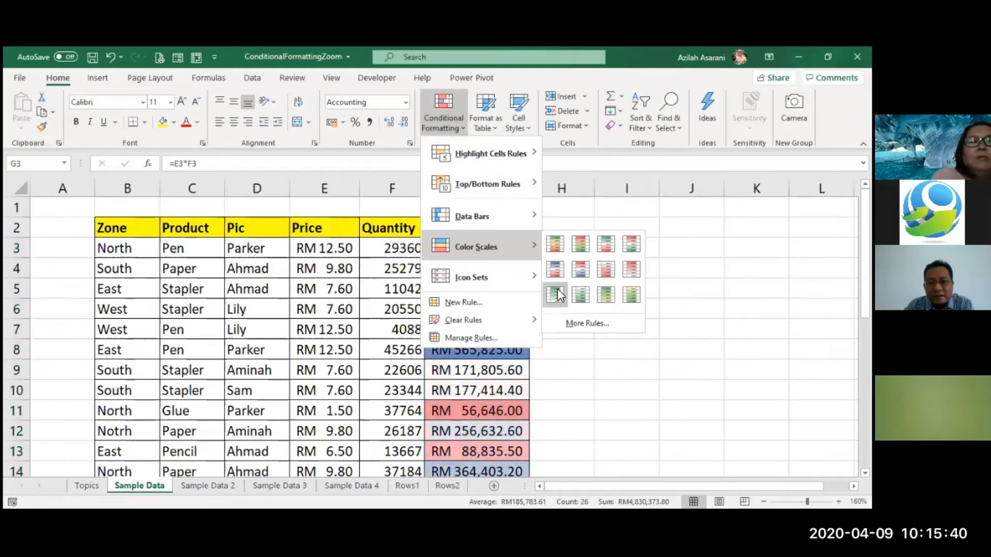
{"action": "left_click", "coordinate": [583, 249]}
{"action": "left_click", "coordinate": [599, 332]}
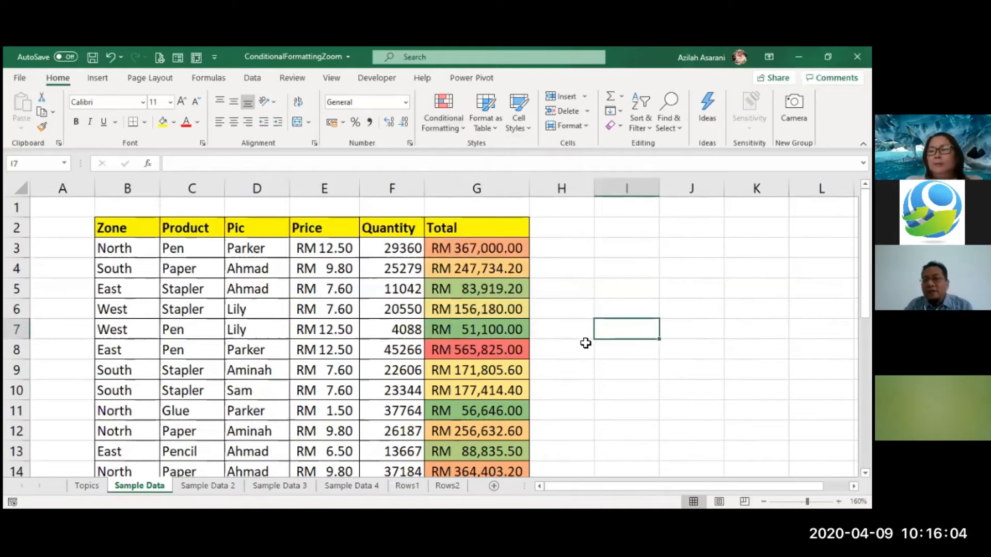
Switch the Total values G3:G28 back to a Green - Yellow - Red color scale
{"action": "left_click", "coordinate": [482, 291]}
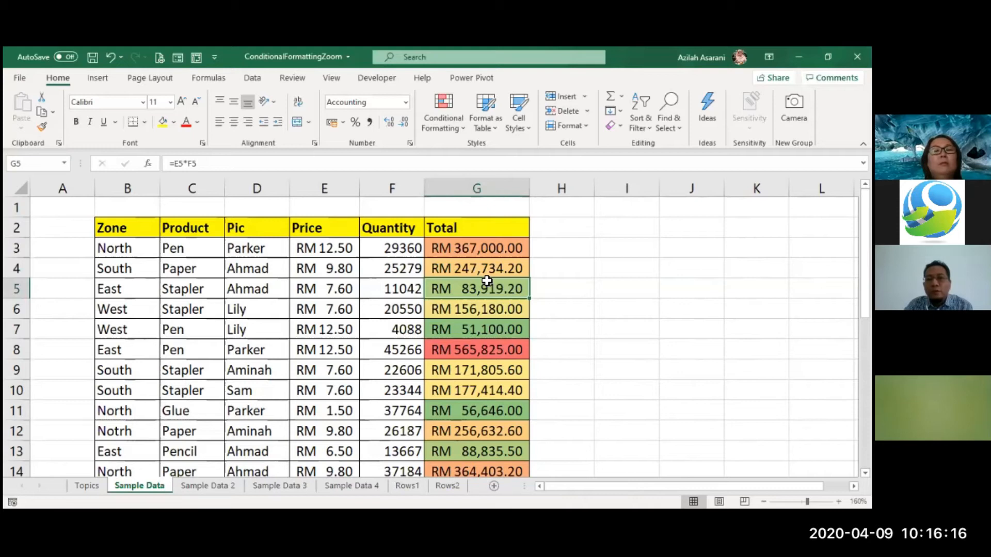
{"action": "key", "text": "Up"}
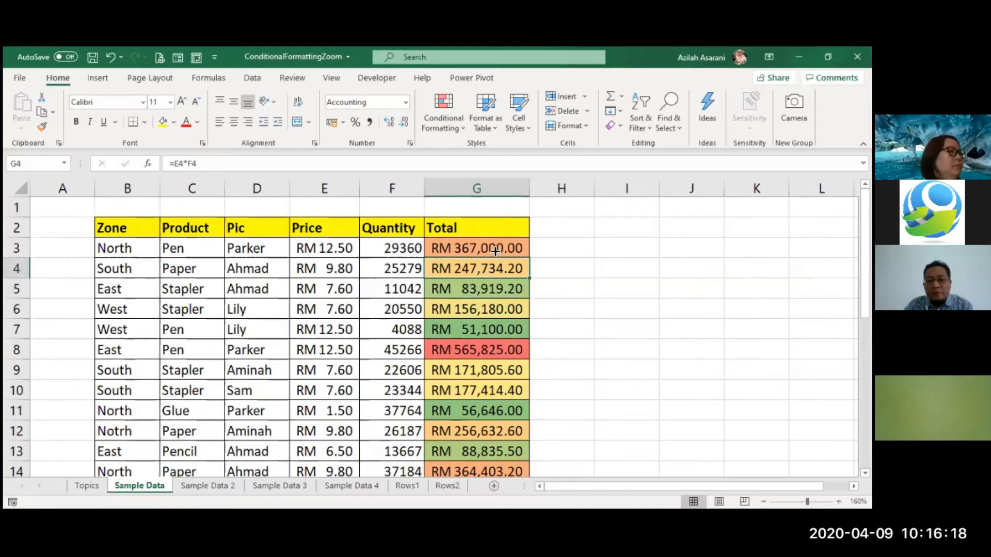
{"action": "scroll", "coordinate": [562, 342], "scroll_direction": "down", "scroll_amount": 4}
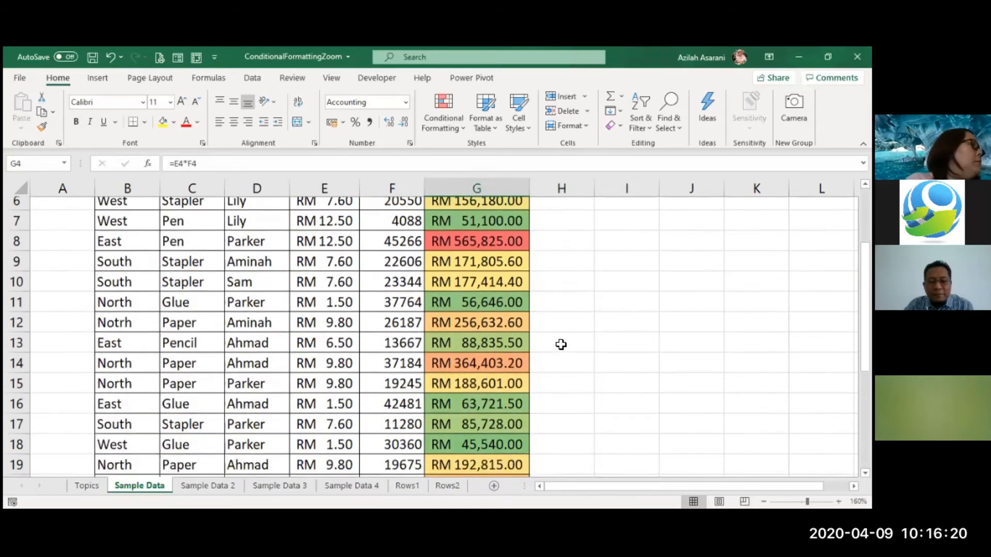
{"action": "scroll", "coordinate": [561, 345], "scroll_direction": "up", "scroll_amount": 4}
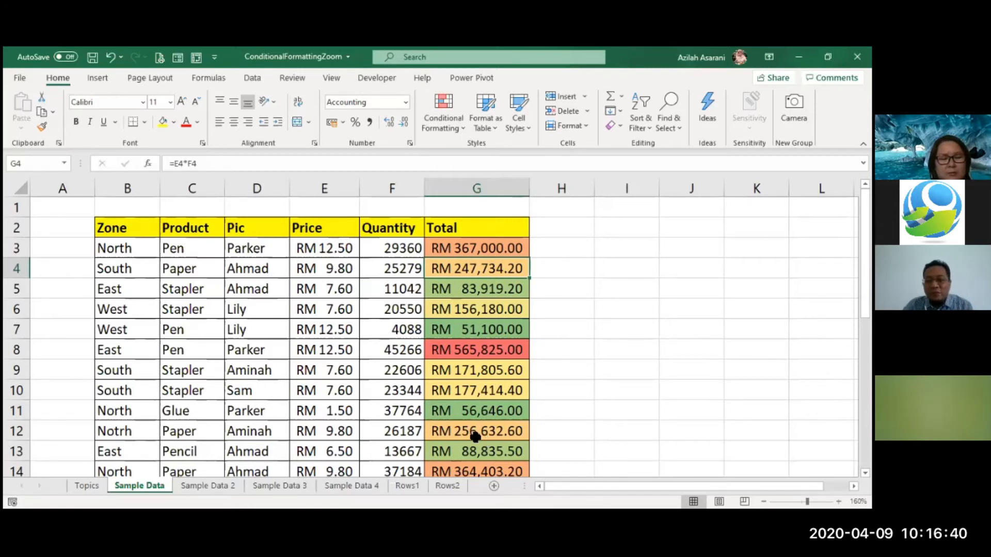
{"action": "left_click_drag", "start_coordinate": [481, 241], "coordinate": [467, 459]}
{"action": "scroll", "coordinate": [467, 458], "scroll_direction": "up", "scroll_amount": 6}
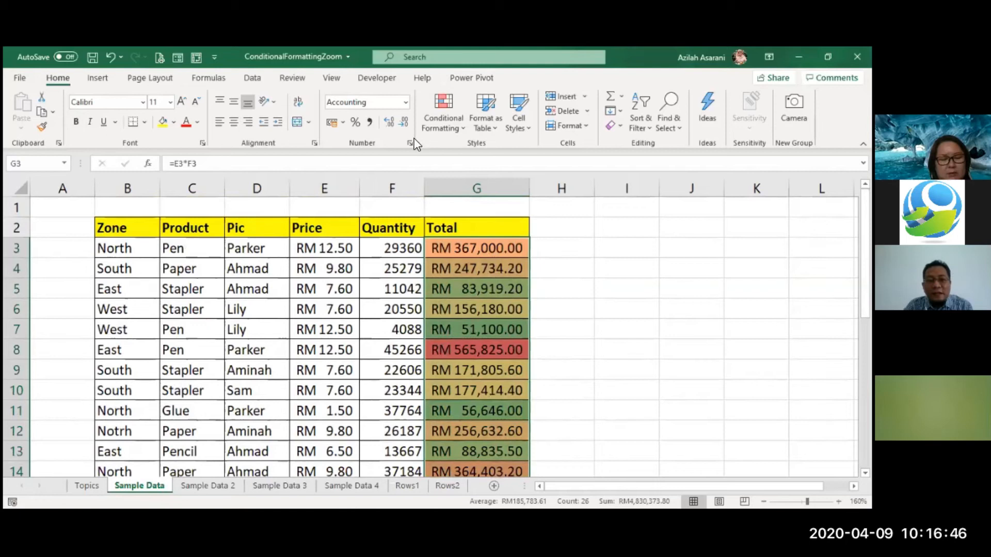
{"action": "left_click", "coordinate": [448, 124]}
{"action": "mouse_move", "coordinate": [480, 247]}
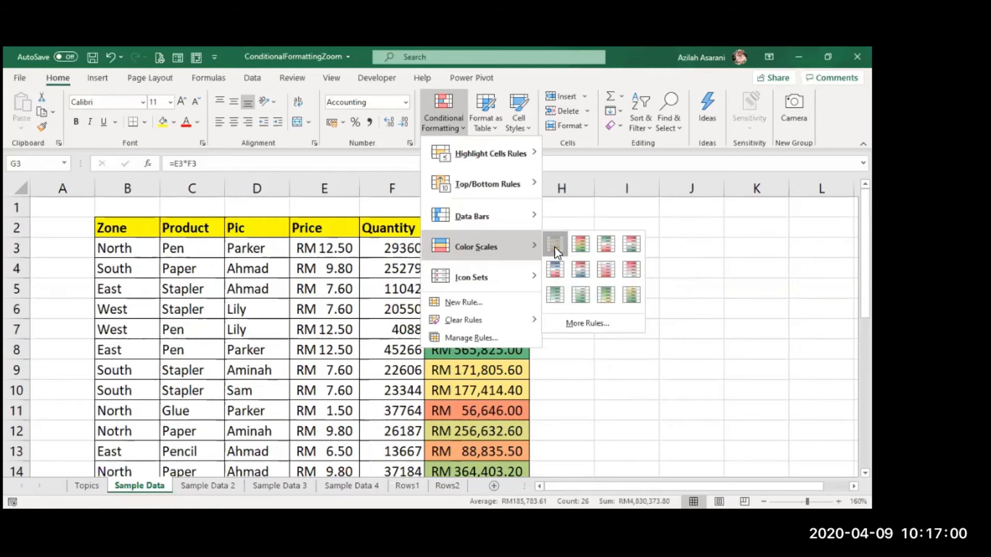
{"action": "left_click", "coordinate": [554, 247]}
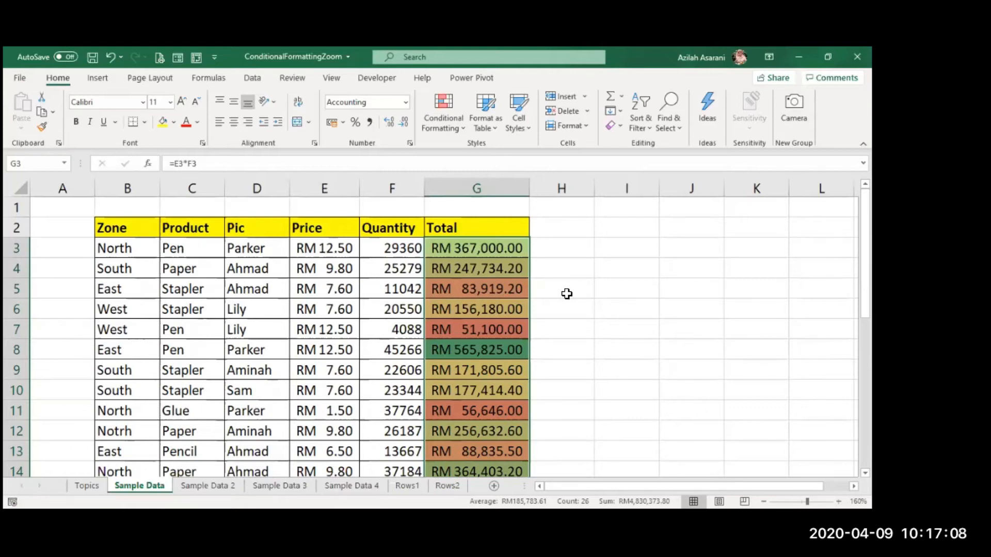
{"action": "scroll", "coordinate": [566, 293], "scroll_direction": "down", "scroll_amount": 1}
{"action": "scroll", "coordinate": [567, 294], "scroll_direction": "up", "scroll_amount": 1}
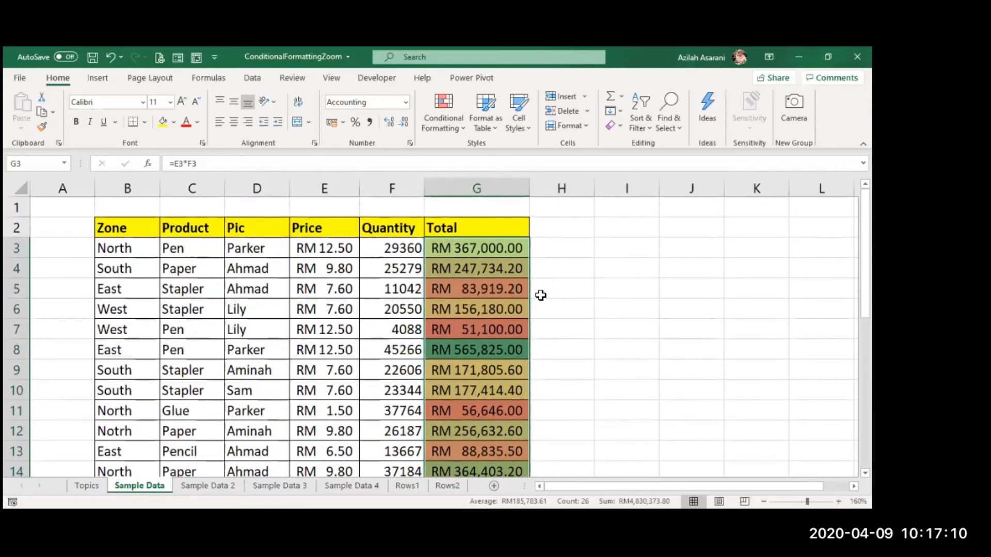
Add light blue gradient-fill data bars to the Quantity values F3:F28
{"action": "left_click", "coordinate": [364, 303]}
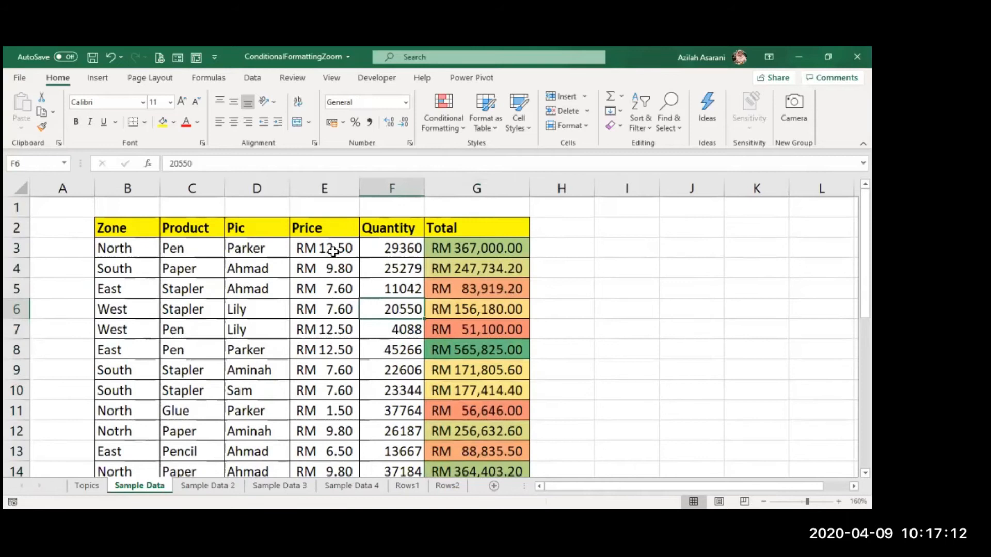
{"action": "left_click", "coordinate": [399, 250]}
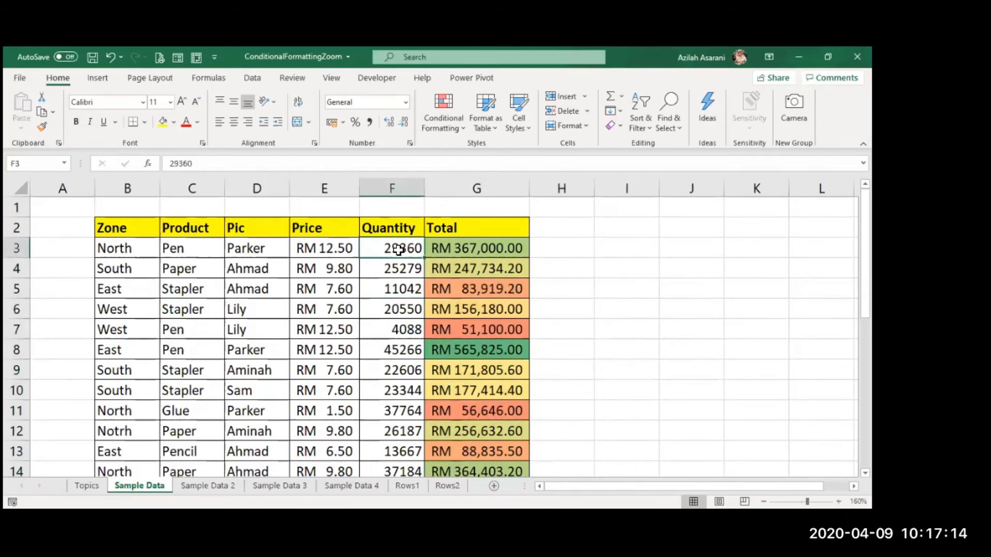
{"action": "key", "text": "ctrl+shift+Down"}
{"action": "scroll", "coordinate": [399, 249], "scroll_direction": "up", "scroll_amount": 5}
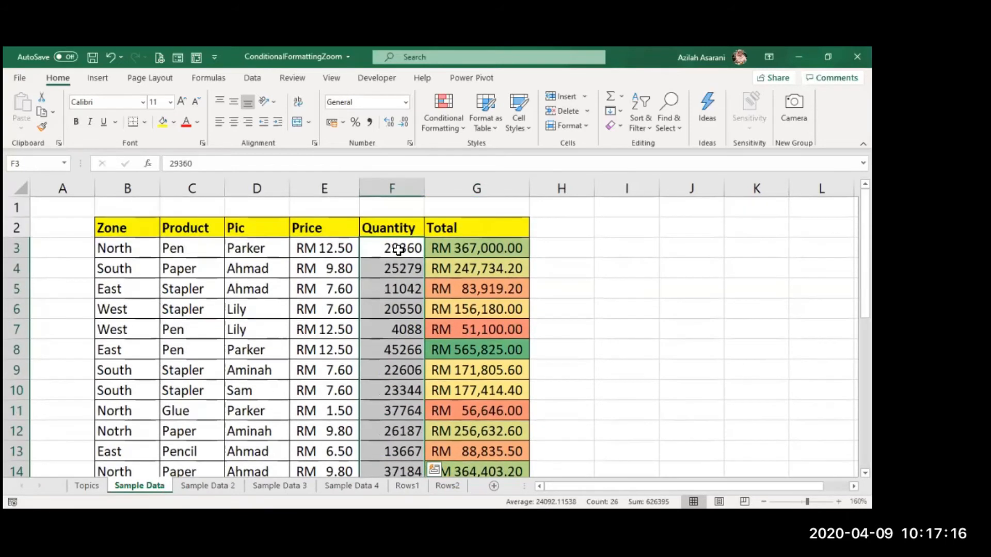
{"action": "left_click", "coordinate": [435, 116]}
{"action": "mouse_move", "coordinate": [469, 216]}
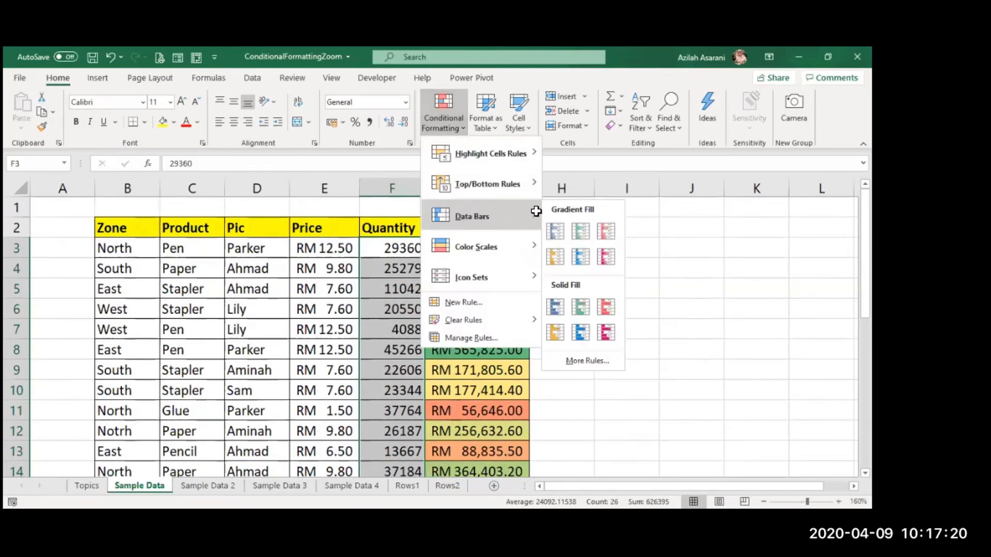
{"action": "left_click", "coordinate": [580, 259]}
{"action": "left_click", "coordinate": [561, 308]}
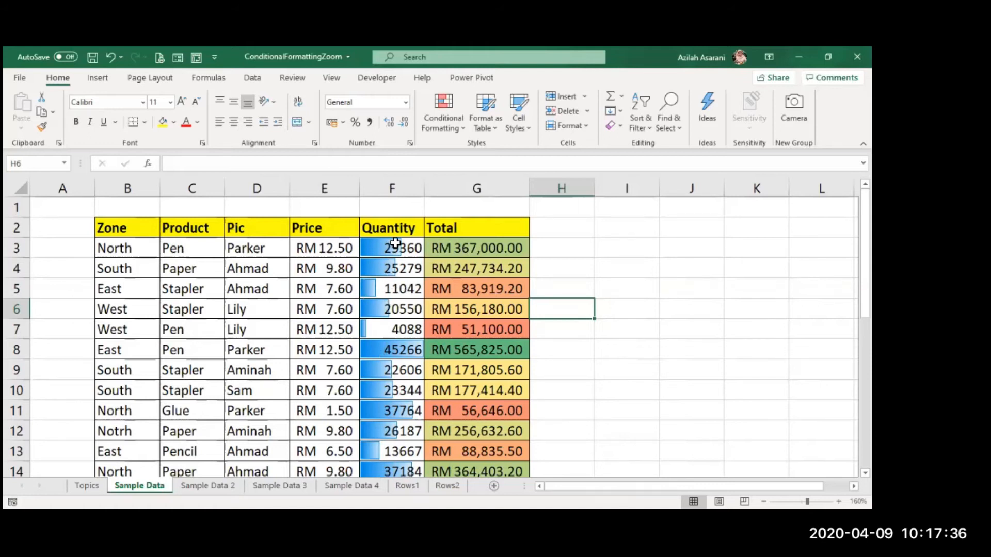
Change the Quantity in F7 to 40088
{"action": "left_click", "coordinate": [377, 328]}
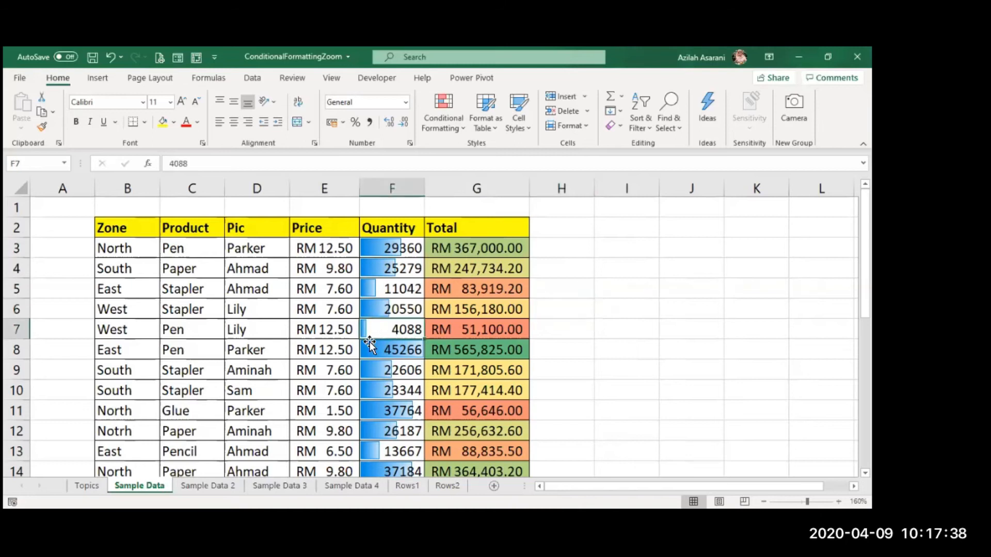
{"action": "double_click", "coordinate": [404, 331]}
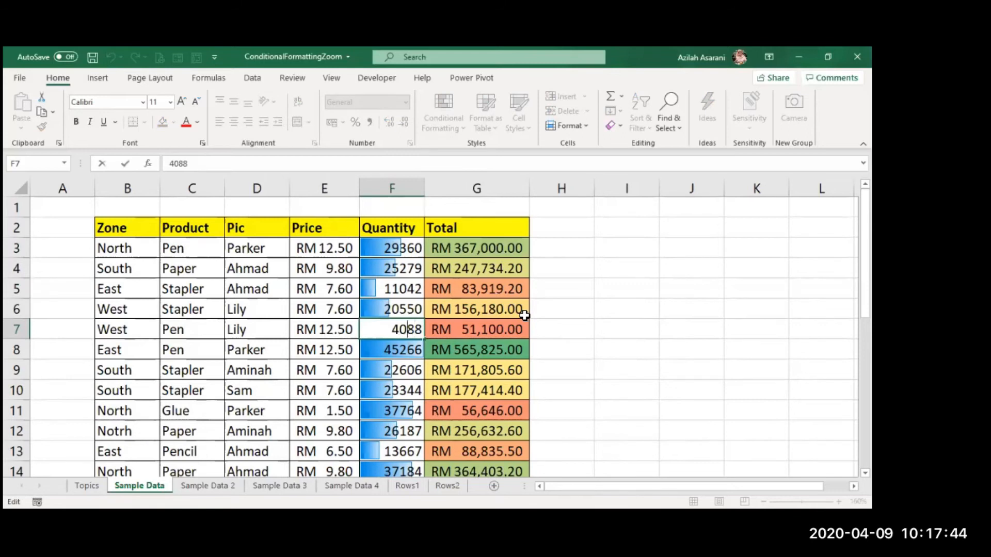
{"action": "type", "text": "0"}
{"action": "key", "text": "Return"}
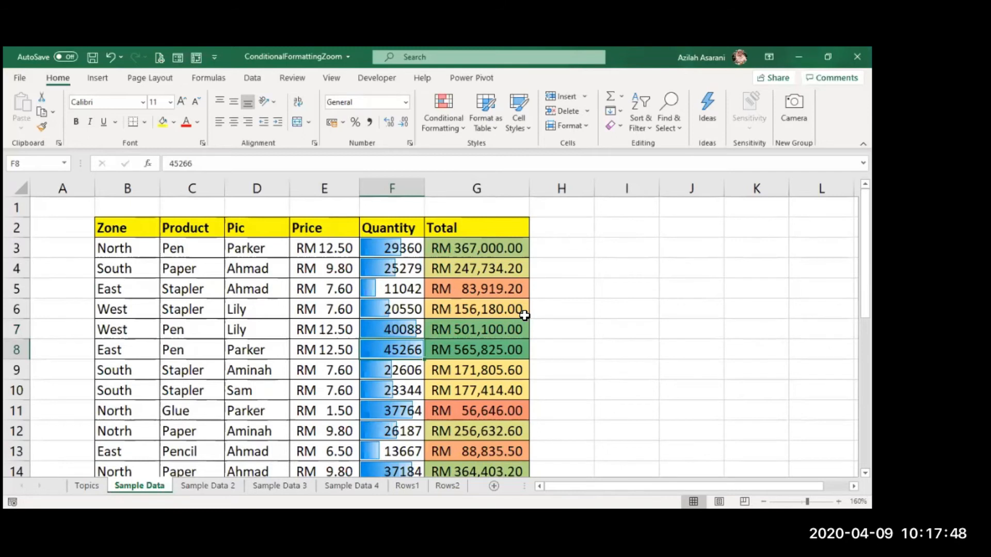
Add a three-circle traffic-light icon set to the Quantity values F3:F28
{"action": "left_click", "coordinate": [417, 250]}
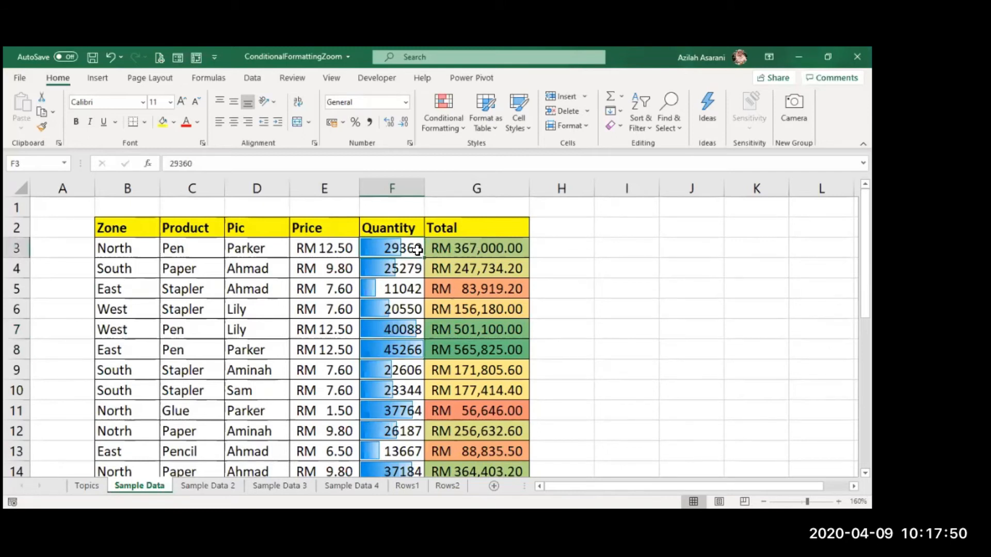
{"action": "key", "text": "ctrl+shift+Down"}
{"action": "scroll", "coordinate": [413, 250], "scroll_direction": "up", "scroll_amount": 5}
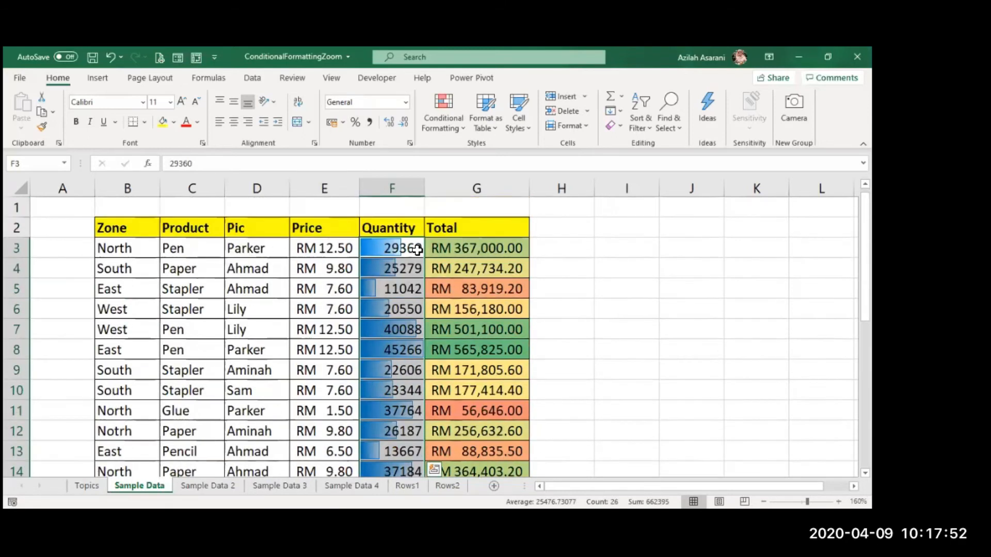
{"action": "left_click", "coordinate": [435, 118]}
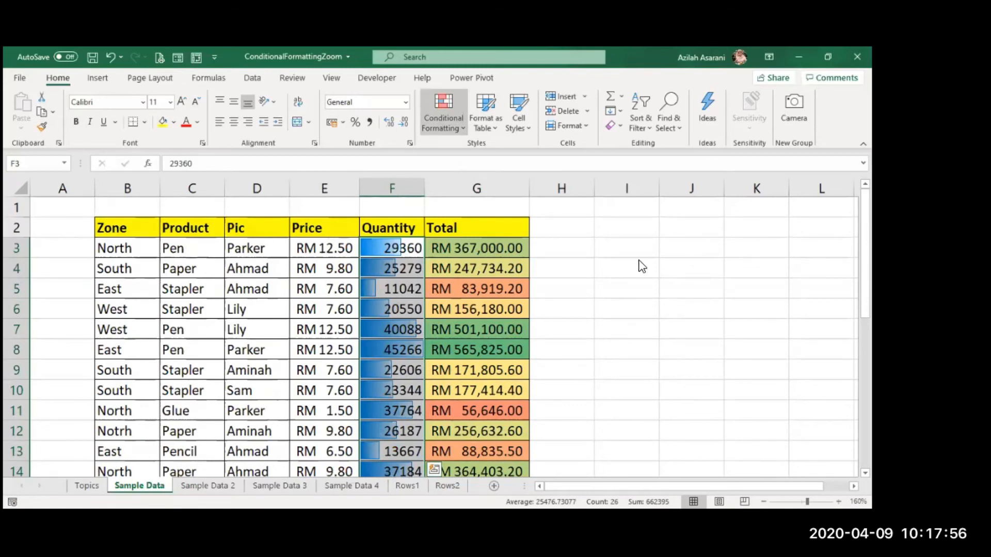
{"action": "mouse_move", "coordinate": [480, 277]}
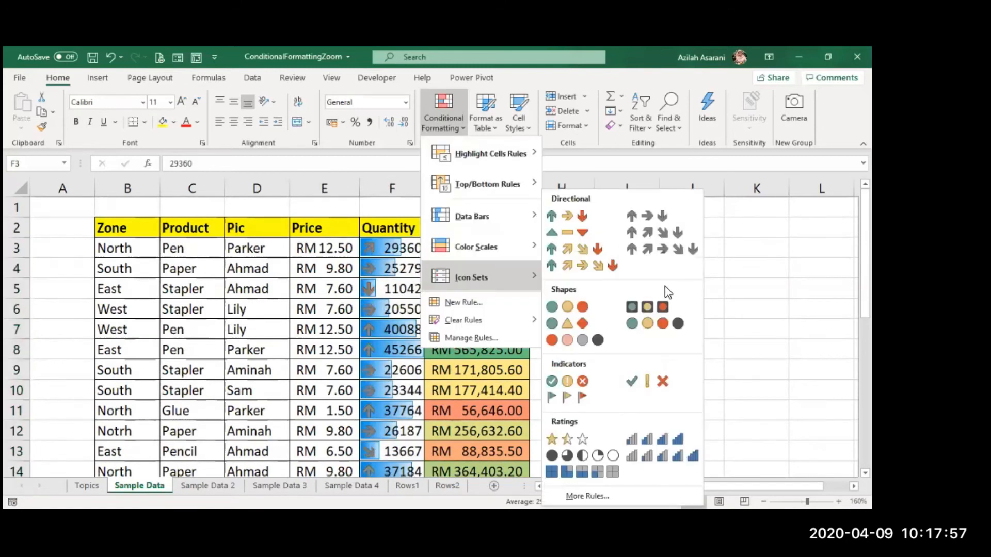
{"action": "left_click", "coordinate": [652, 311]}
{"action": "left_click", "coordinate": [569, 390]}
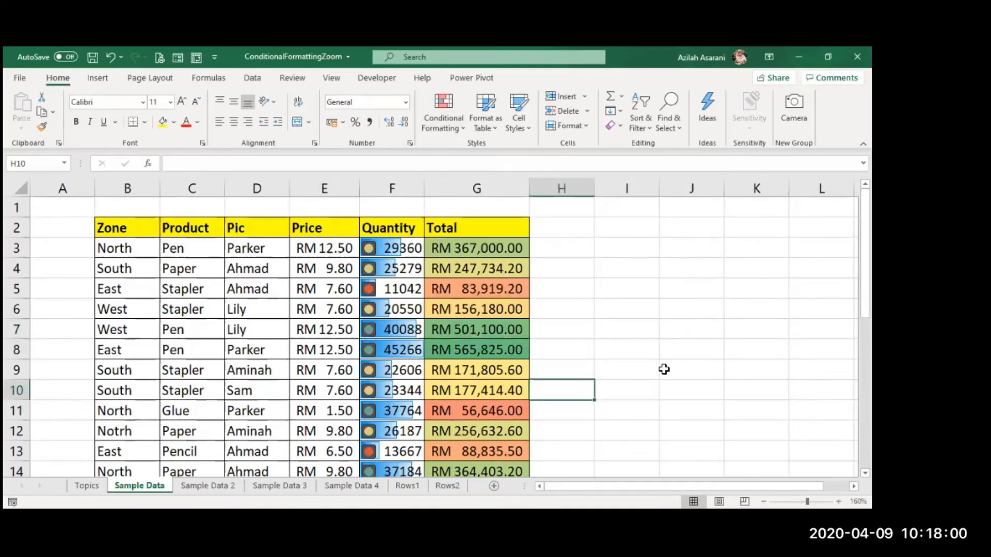
{"action": "left_click", "coordinate": [627, 353]}
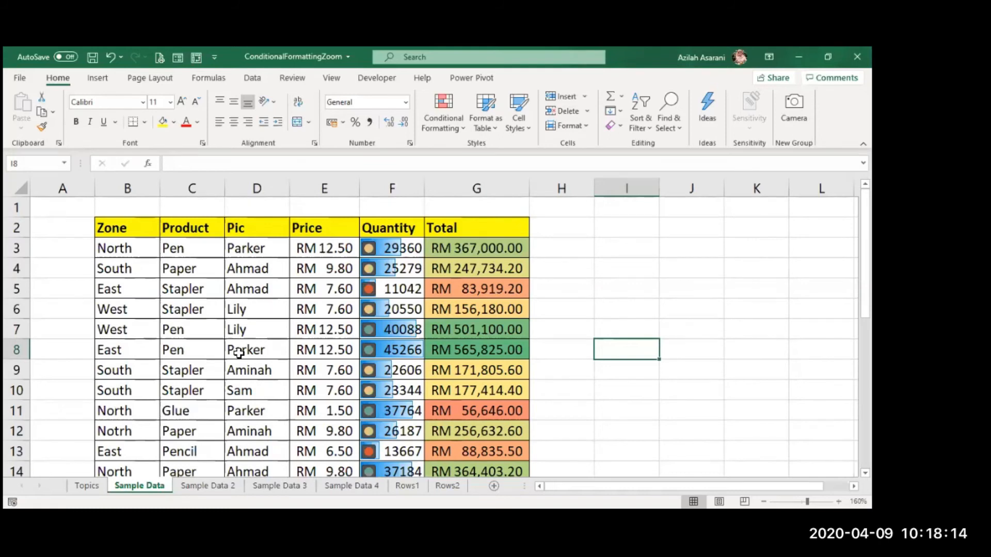
Scroll through the table to review the formatted Quantity and Total columns
{"action": "scroll", "coordinate": [103, 390], "scroll_direction": "down", "scroll_amount": 5}
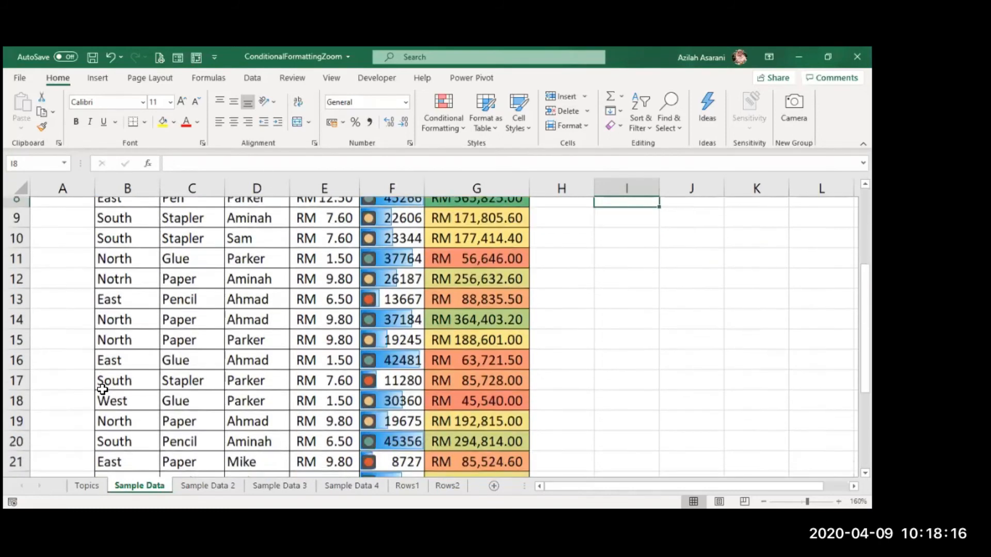
{"action": "scroll", "coordinate": [103, 390], "scroll_direction": "down", "scroll_amount": 2}
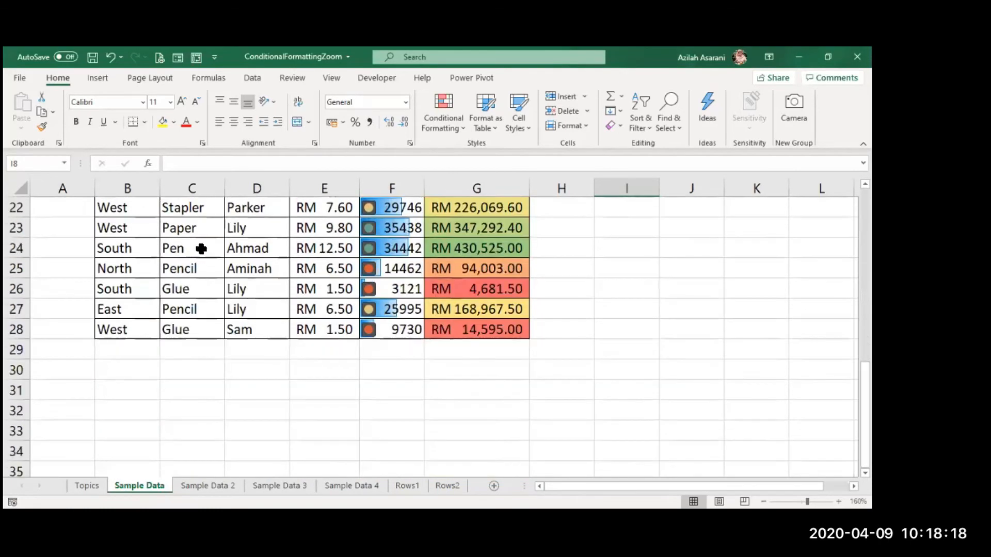
{"action": "scroll", "coordinate": [131, 350], "scroll_direction": "up", "scroll_amount": 5}
{"action": "scroll", "coordinate": [132, 365], "scroll_direction": "up", "scroll_amount": 1}
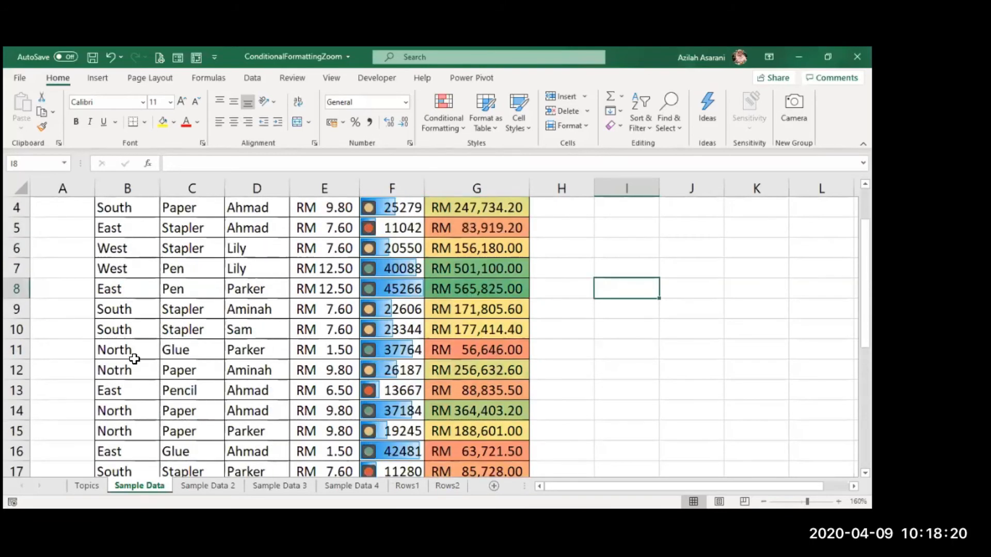
{"action": "scroll", "coordinate": [134, 356], "scroll_direction": "up", "scroll_amount": 1}
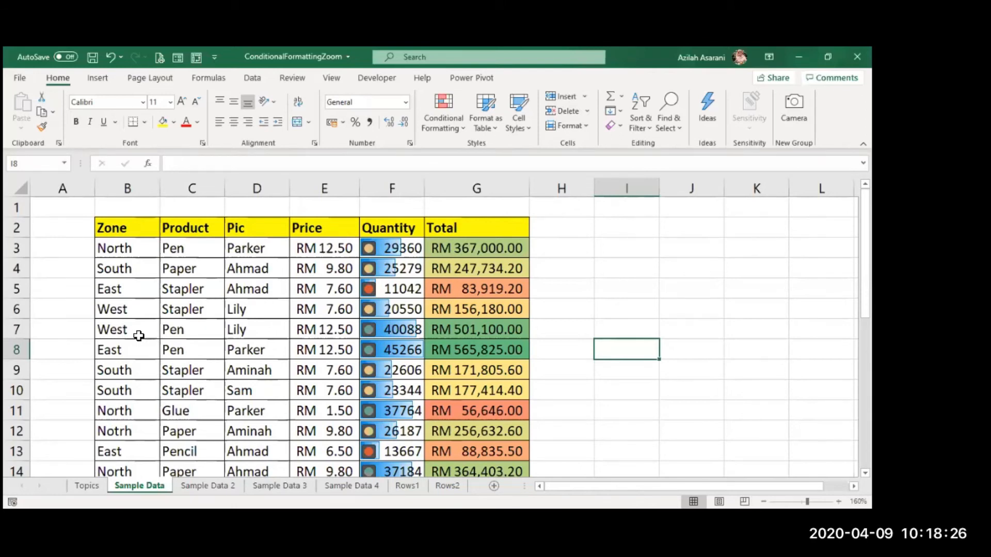
{"action": "scroll", "coordinate": [138, 336], "scroll_direction": "down", "scroll_amount": 2}
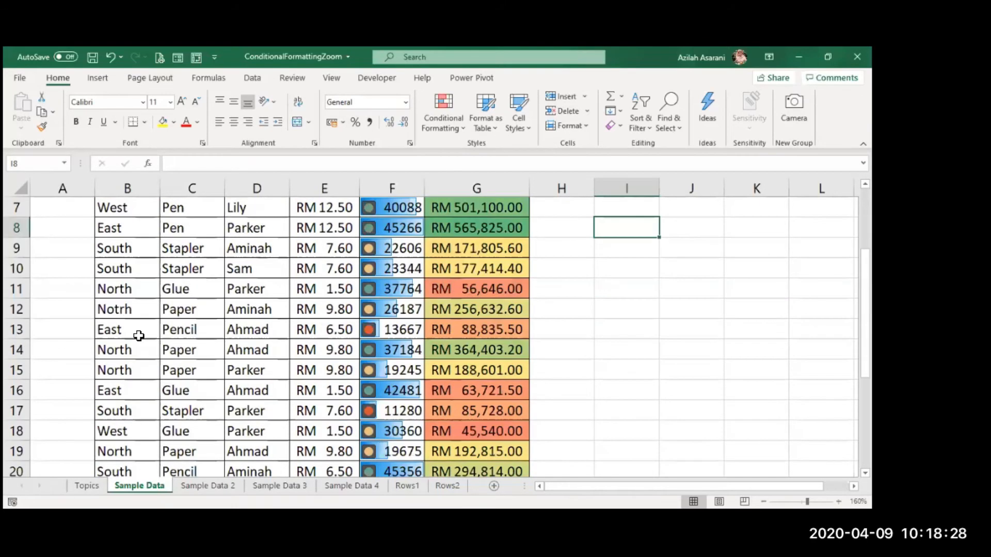
{"action": "scroll", "coordinate": [137, 336], "scroll_direction": "down", "scroll_amount": 2}
{"action": "scroll", "coordinate": [138, 338], "scroll_direction": "down", "scroll_amount": 1}
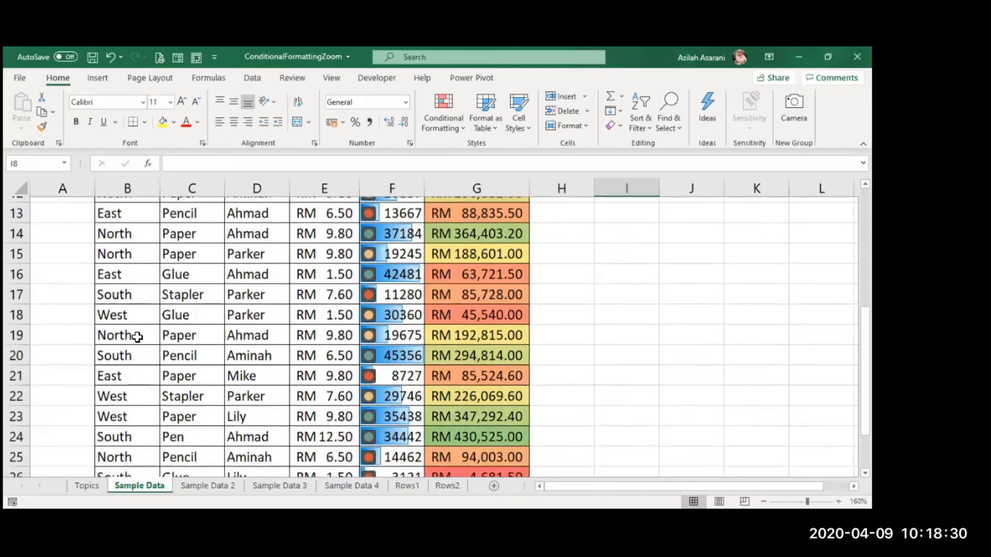
{"action": "scroll", "coordinate": [137, 338], "scroll_direction": "down", "scroll_amount": 3}
{"action": "scroll", "coordinate": [138, 338], "scroll_direction": "up", "scroll_amount": 3}
{"action": "scroll", "coordinate": [137, 337], "scroll_direction": "up", "scroll_amount": 3}
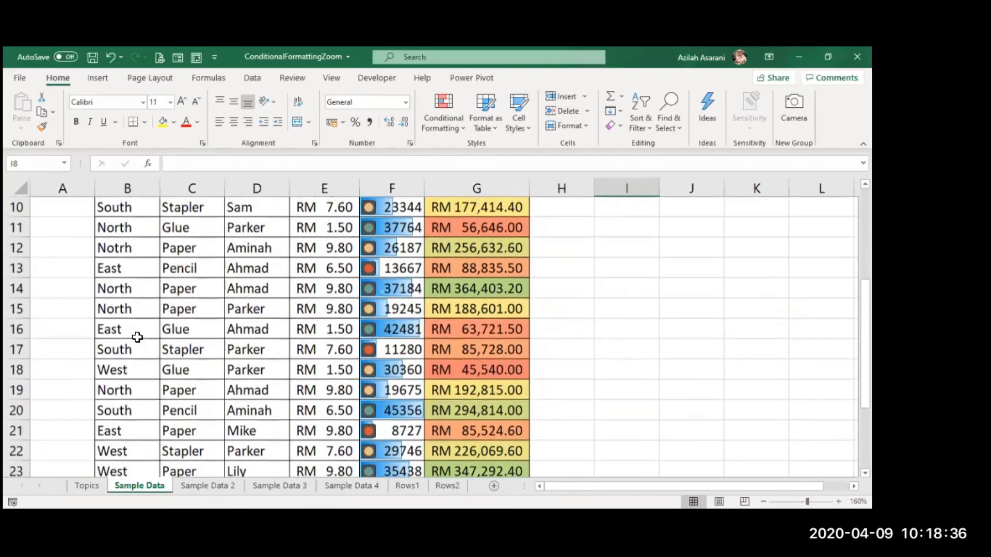
{"action": "scroll", "coordinate": [137, 338], "scroll_direction": "up", "scroll_amount": 3}
{"action": "left_click", "coordinate": [137, 336]}
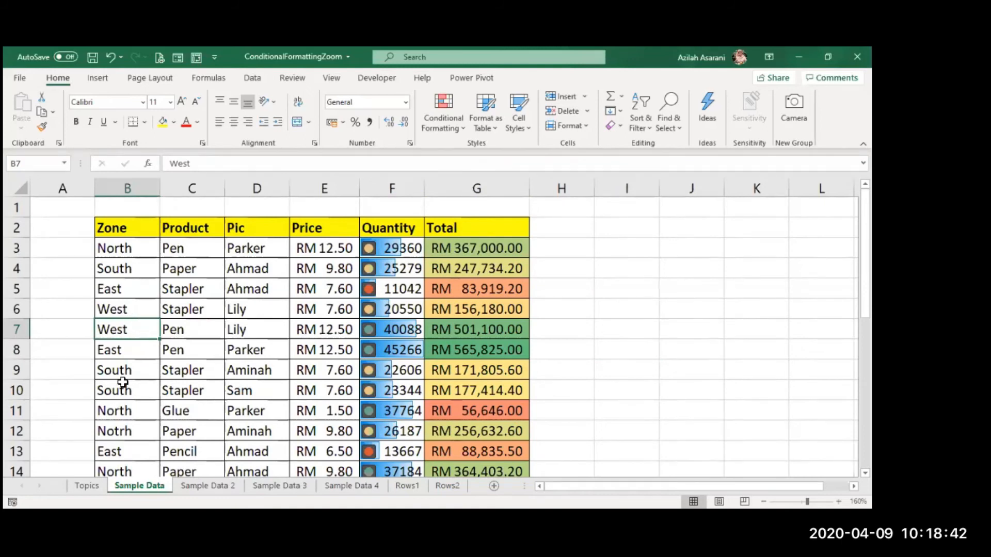
Open the pick list of existing Zone entries from cell B8 to inspect the distinct values, then close it
{"action": "left_click", "coordinate": [126, 350]}
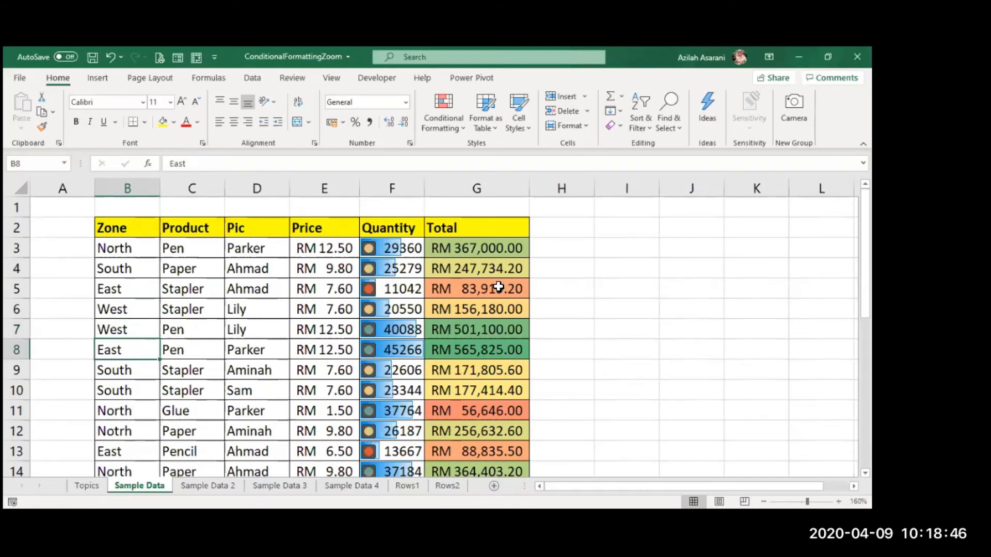
{"action": "key", "text": "alt+Down"}
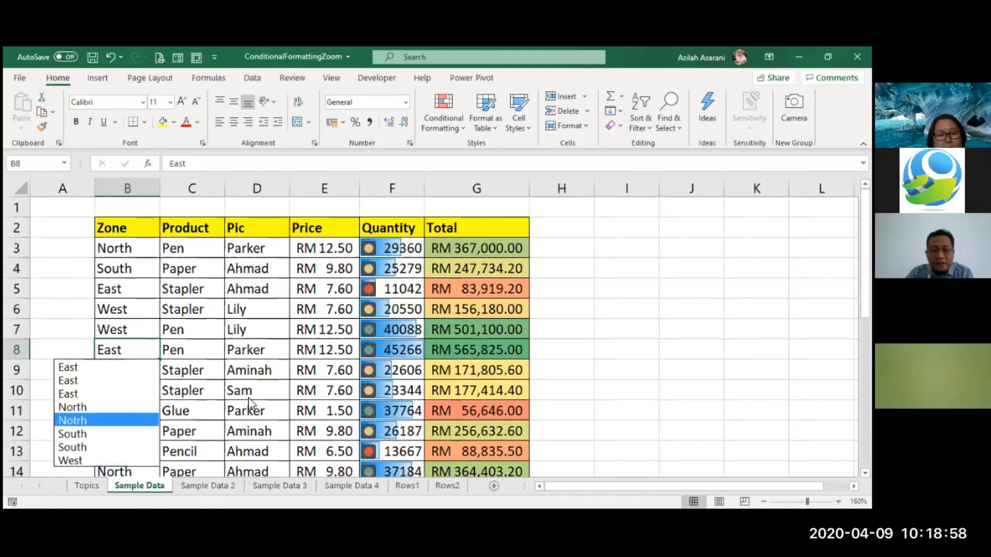
{"action": "key", "text": "Escape"}
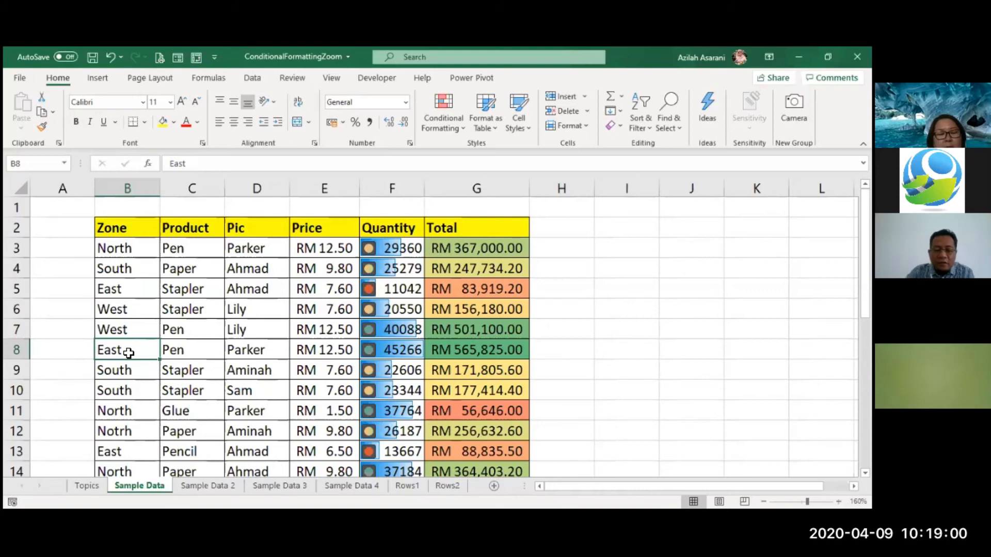
{"action": "key", "text": "alt+Down"}
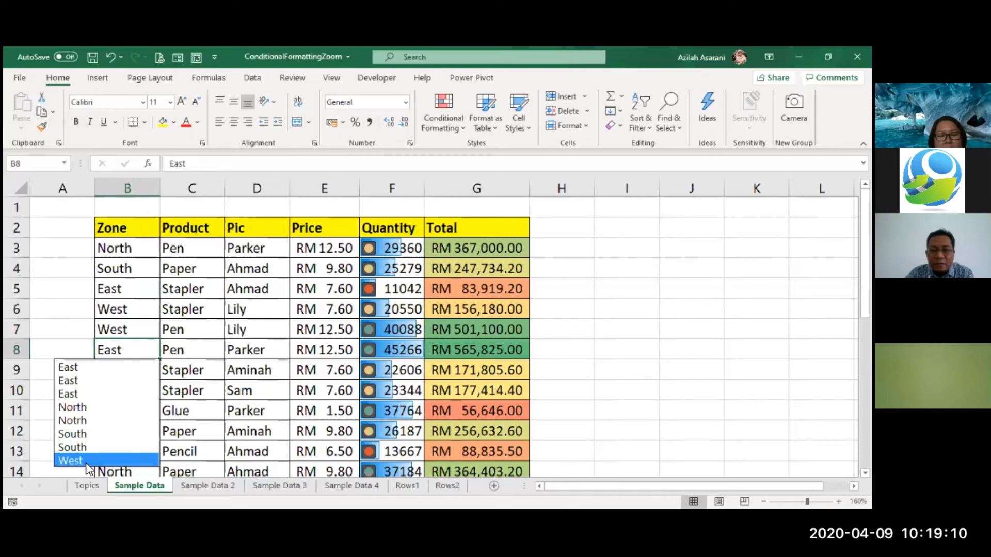
{"action": "key", "text": "Escape"}
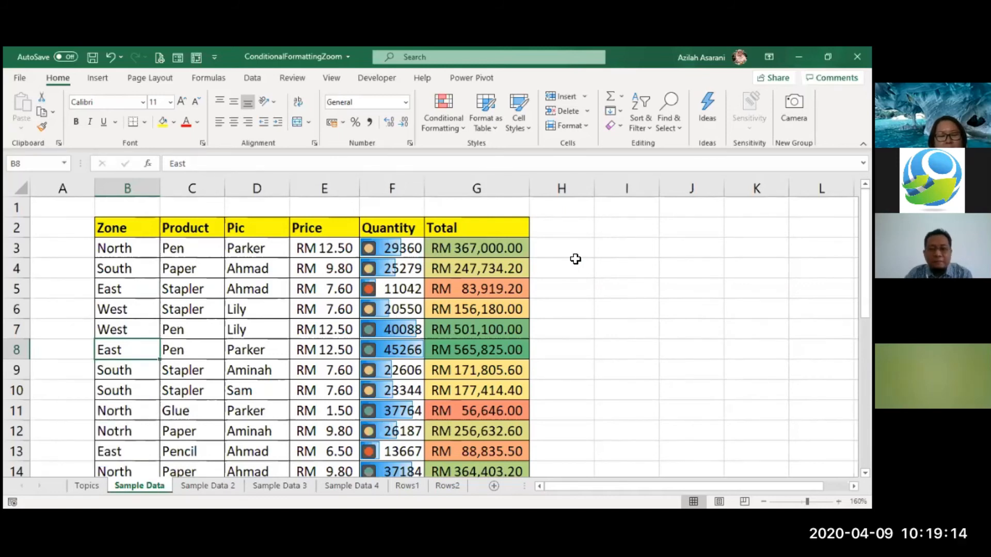
Highlight duplicate values in the Zone column B3:B28 with Light Red Fill with Dark Red Text
{"action": "left_click", "coordinate": [626, 232]}
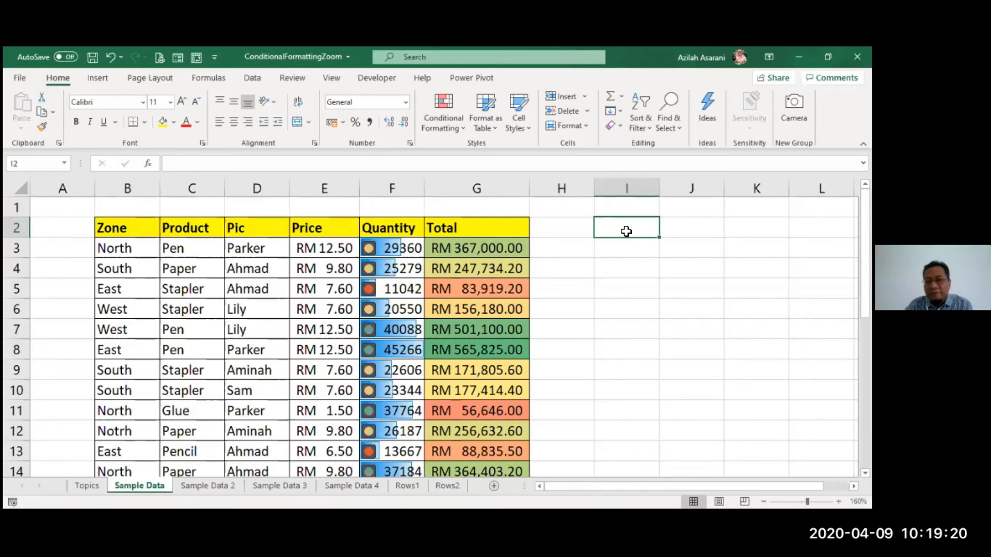
{"action": "left_click_drag", "start_coordinate": [137, 246], "coordinate": [123, 485]}
{"action": "scroll", "coordinate": [360, 231], "scroll_direction": "up", "scroll_amount": 5}
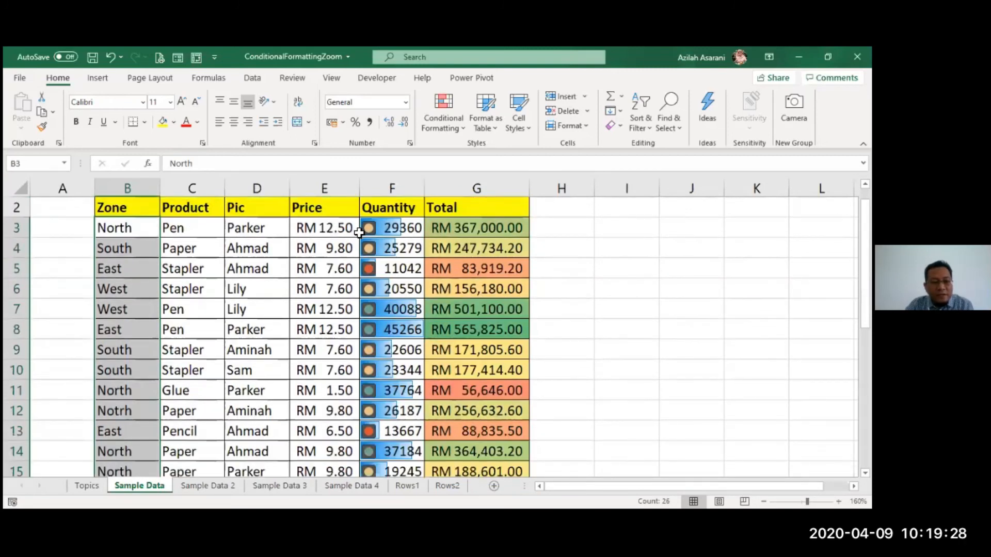
{"action": "scroll", "coordinate": [360, 232], "scroll_direction": "down", "scroll_amount": 1, "text": "ctrl"}
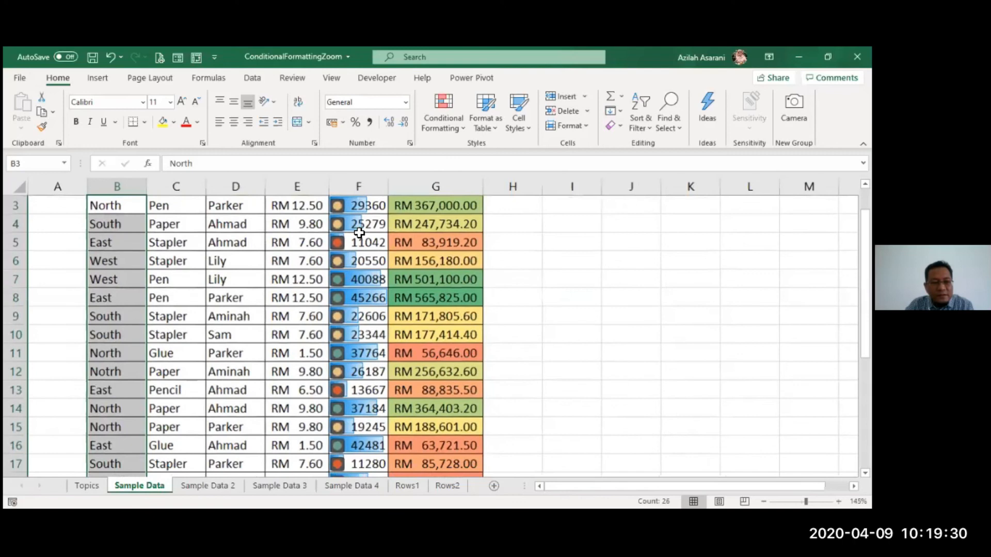
{"action": "scroll", "coordinate": [447, 113], "scroll_direction": "down", "scroll_amount": 1, "text": "ctrl"}
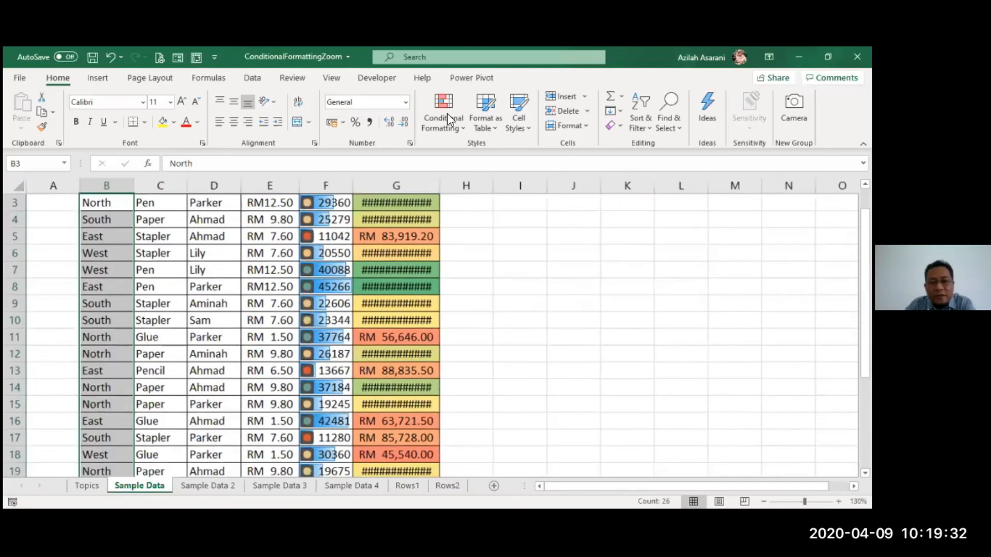
{"action": "scroll", "coordinate": [599, 287], "scroll_direction": "down", "scroll_amount": 1, "text": "ctrl"}
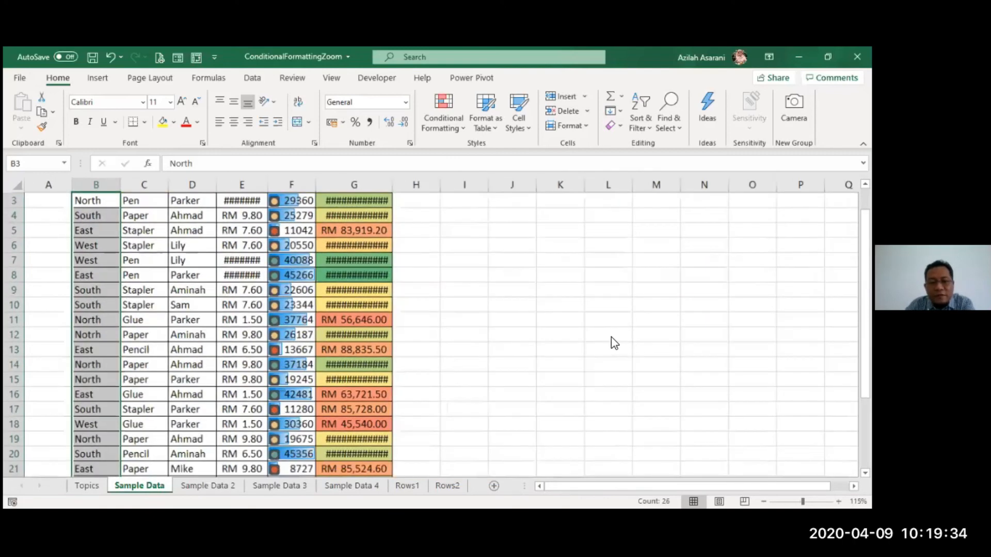
{"action": "scroll", "coordinate": [611, 337], "scroll_direction": "down", "scroll_amount": 2, "text": "ctrl"}
{"action": "left_click", "coordinate": [445, 114]}
{"action": "mouse_move", "coordinate": [520, 153]}
{"action": "left_click", "coordinate": [611, 338]}
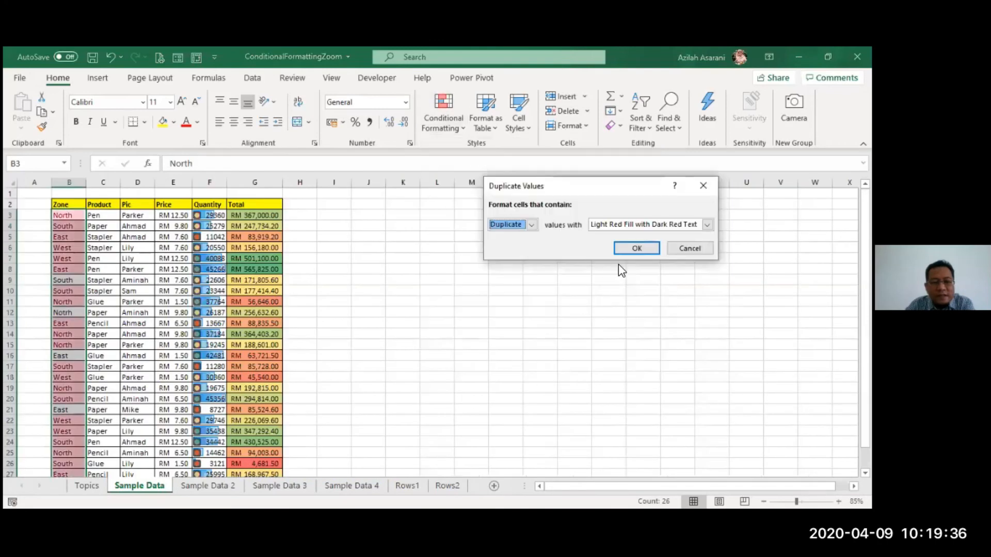
{"action": "left_click", "coordinate": [624, 253]}
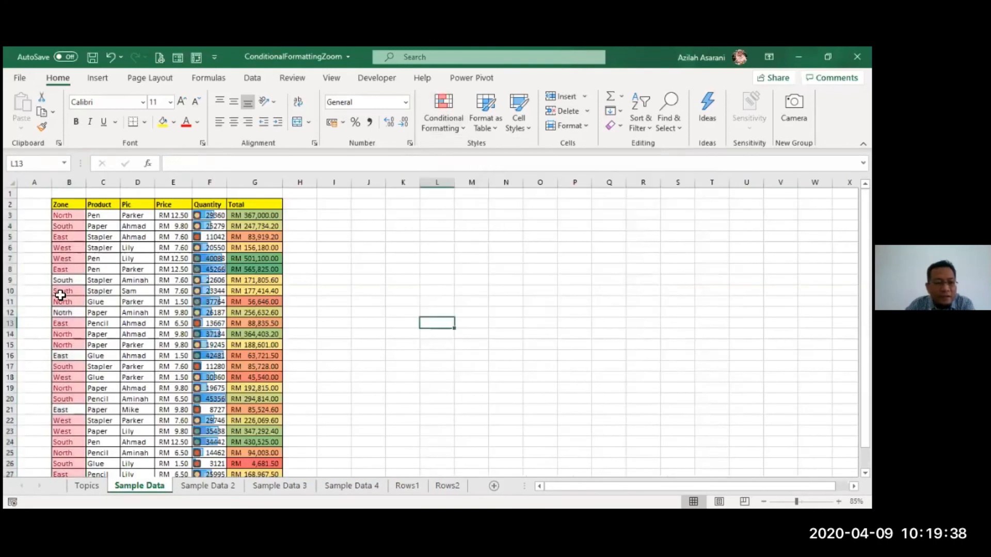
Remove the trailing space from the Zone entry South in B9
{"action": "left_click", "coordinate": [66, 279]}
{"action": "left_click", "coordinate": [62, 355]}
{"action": "left_click", "coordinate": [70, 414]}
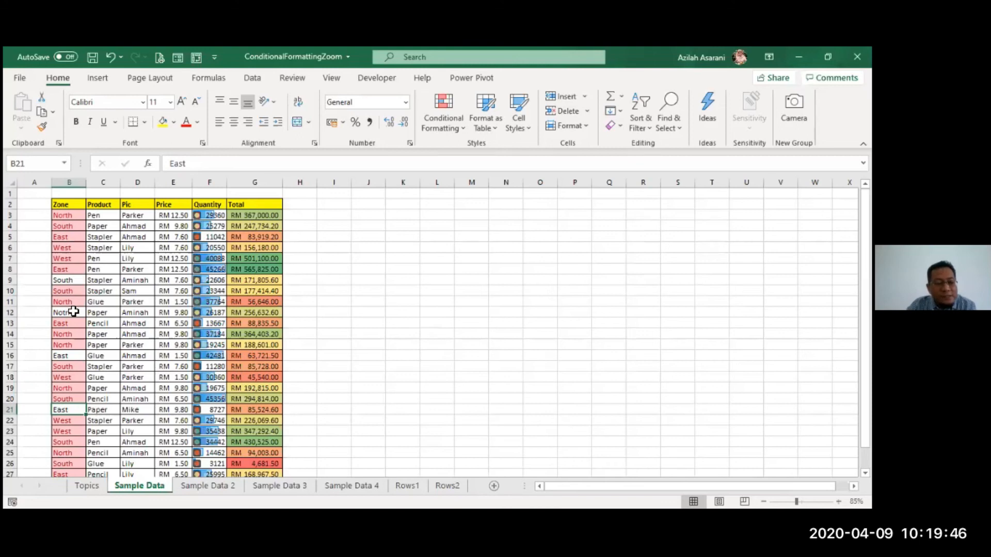
{"action": "scroll", "coordinate": [74, 304], "scroll_direction": "up", "scroll_amount": 5}
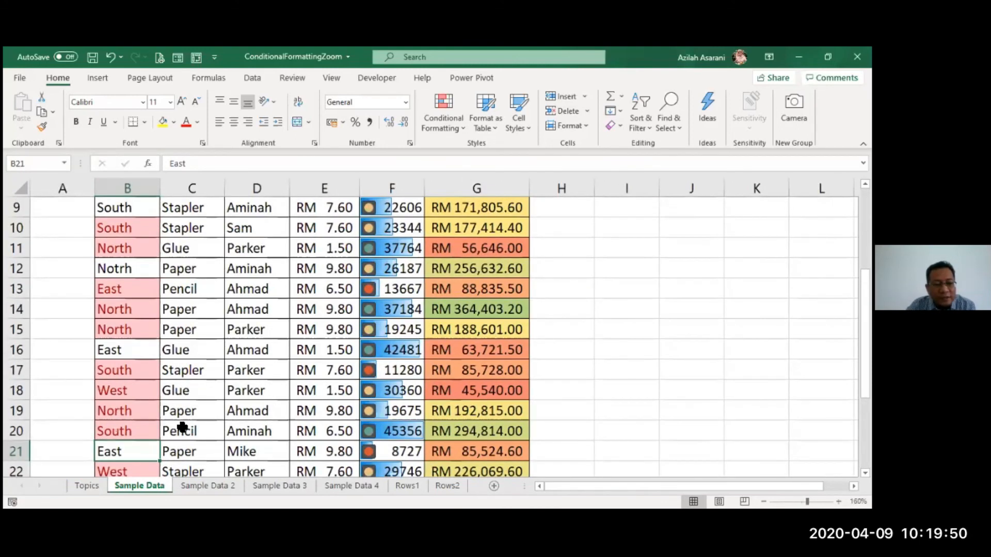
{"action": "scroll", "coordinate": [182, 427], "scroll_direction": "up", "scroll_amount": 2}
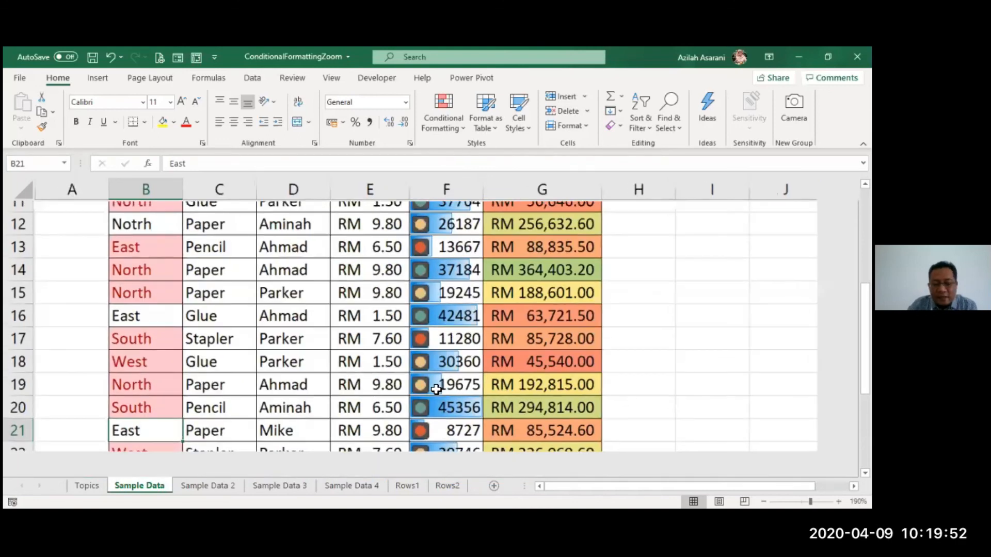
{"action": "scroll", "coordinate": [436, 390], "scroll_direction": "up", "scroll_amount": 1}
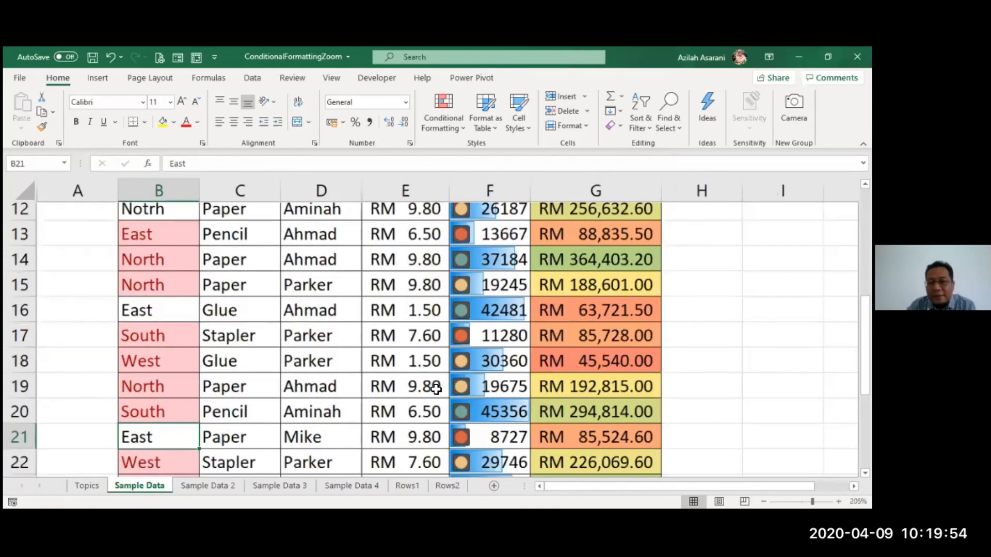
{"action": "key", "text": "Page_Up"}
{"action": "key", "text": "Up"}
{"action": "key", "text": "Up"}
{"action": "key", "text": "F2"}
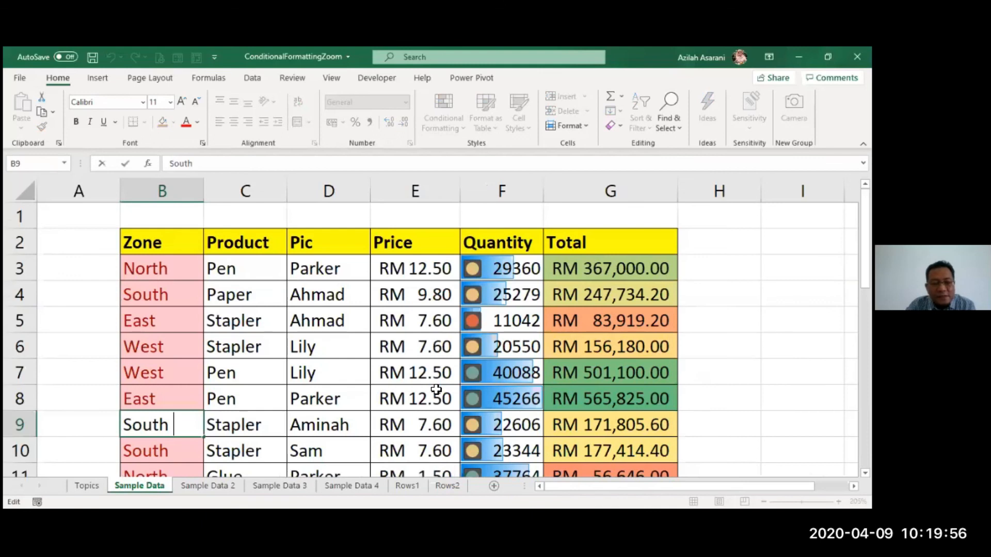
{"action": "key", "text": "BackSpace"}
{"action": "key", "text": "Return"}
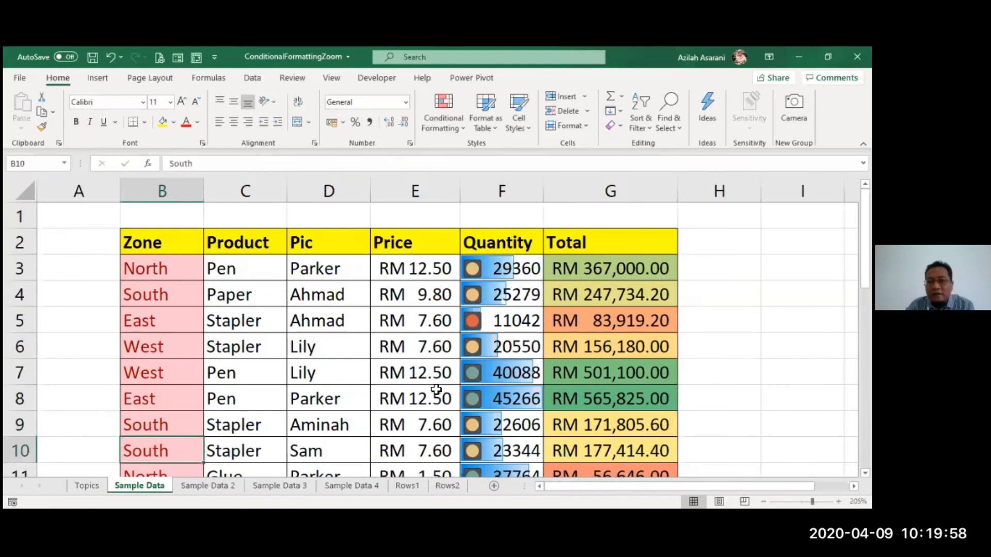
Correct the misspelled Zone entry Notrh in B12 to North
{"action": "scroll", "coordinate": [210, 376], "scroll_direction": "down", "scroll_amount": 2}
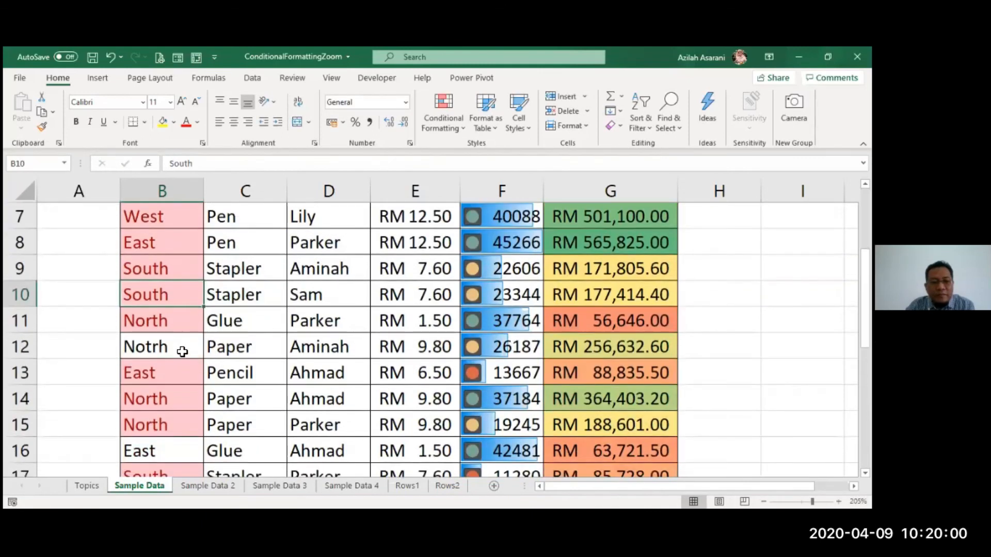
{"action": "key", "text": "Down"}
{"action": "key", "text": "Down"}
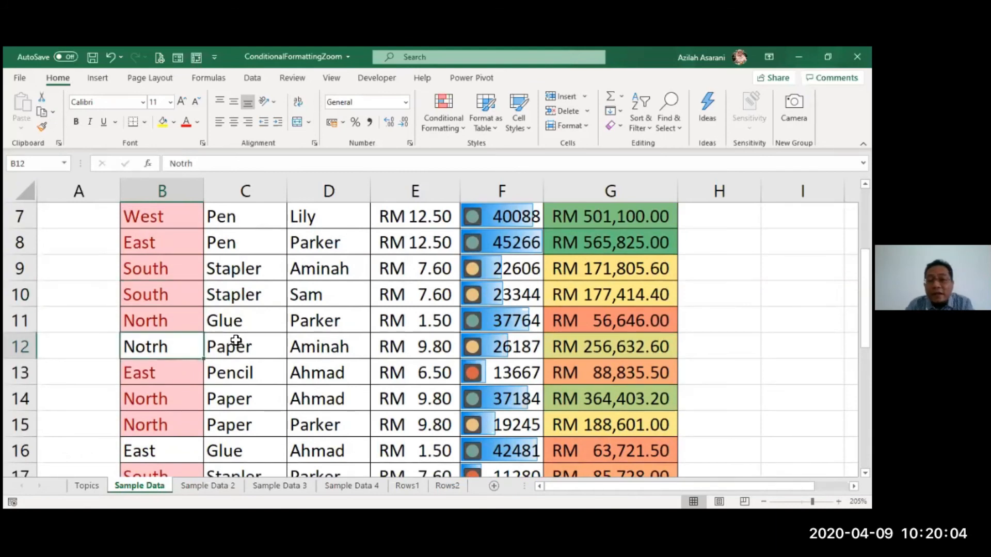
{"action": "type", "text": "No"}
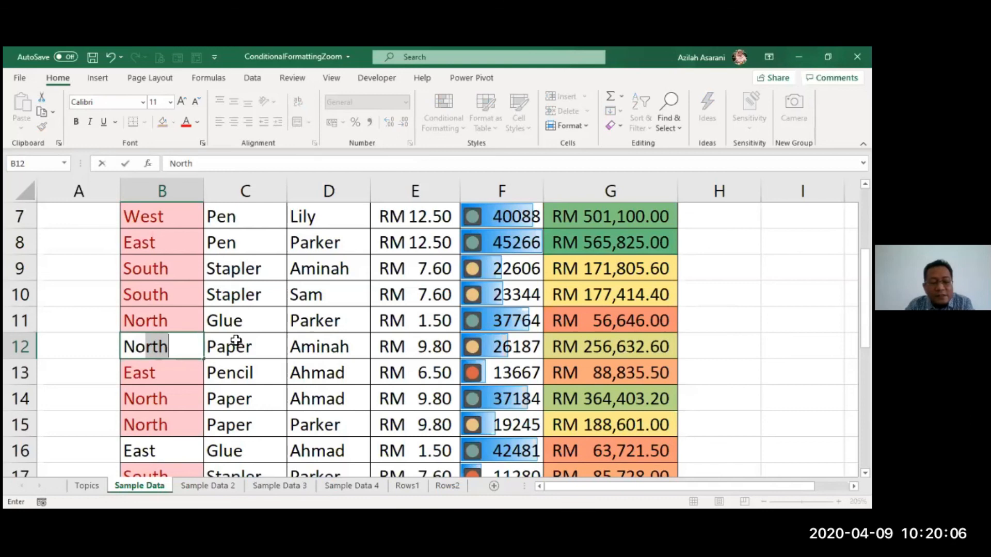
{"action": "key", "text": "Escape"}
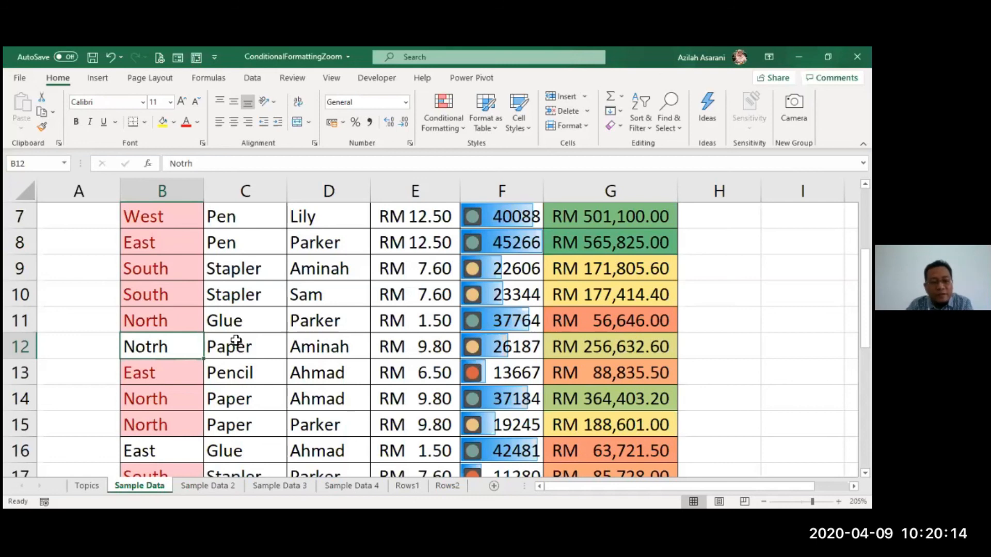
{"action": "type", "text": "North"}
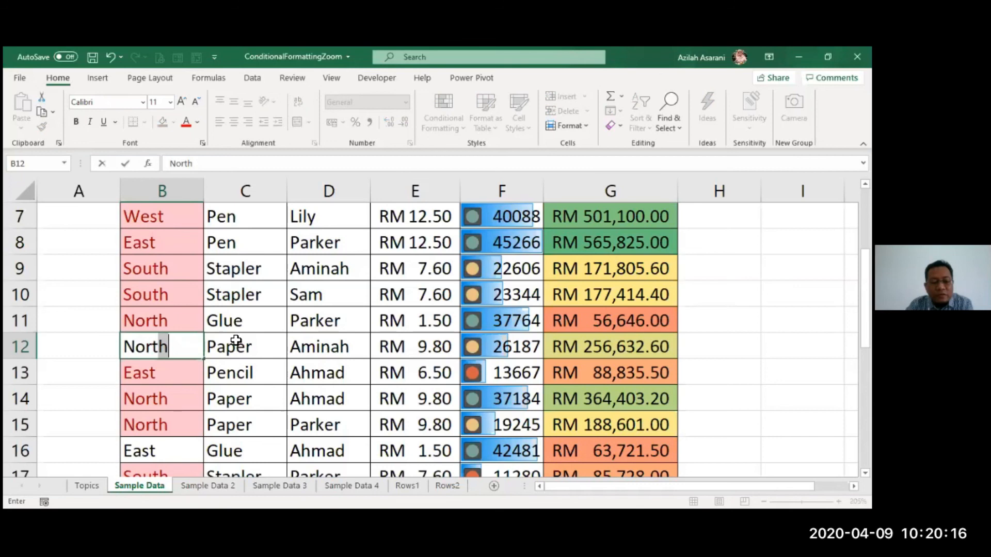
{"action": "key", "text": "Return"}
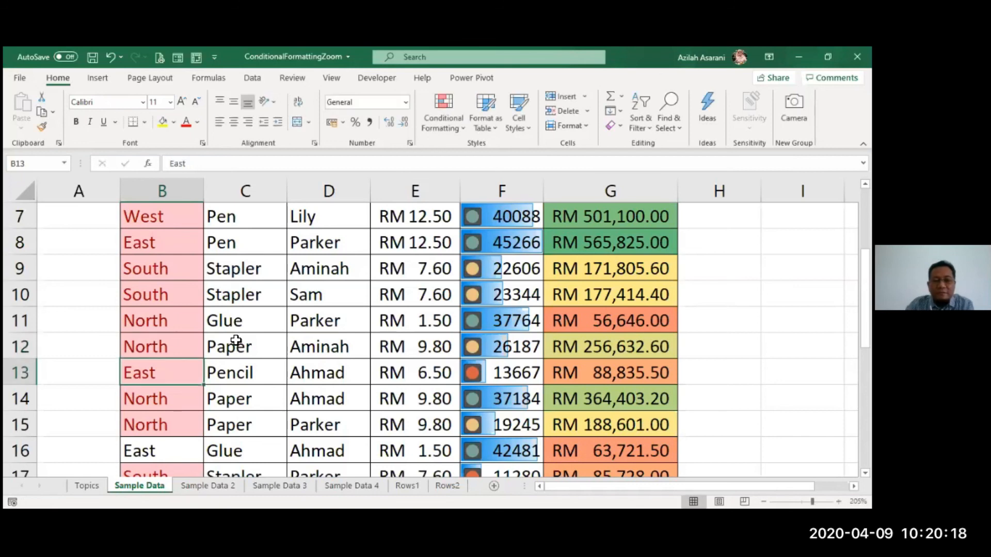
Retype the Zone entry in B16 as East
{"action": "left_click", "coordinate": [168, 451]}
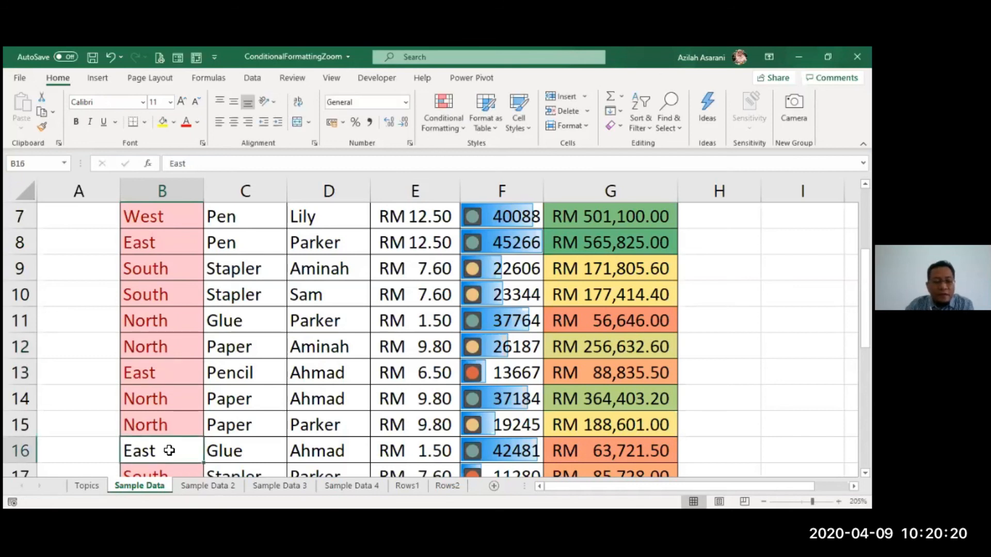
{"action": "type", "text": "East"}
{"action": "key", "text": "Return"}
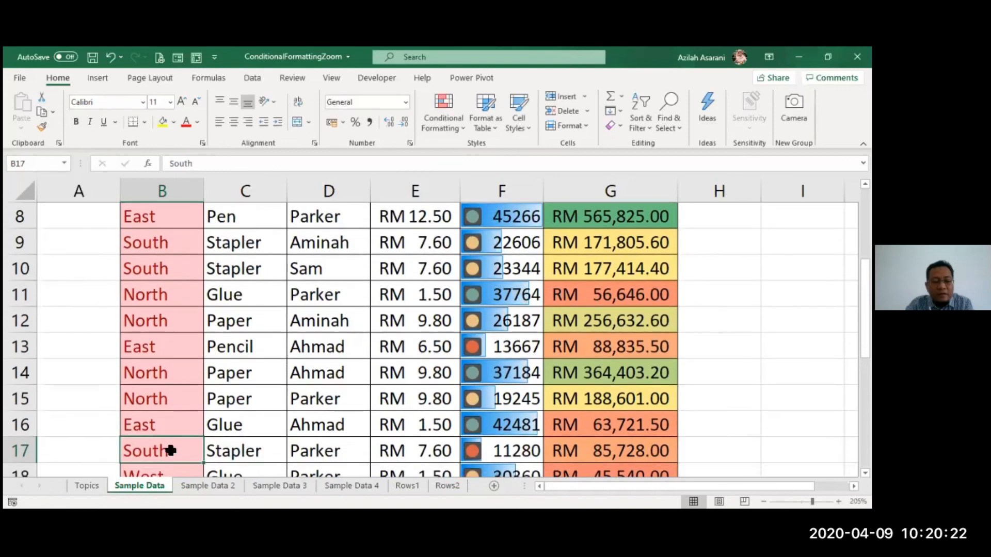
Remove the trailing space from the Zone entry East in B21
{"action": "scroll", "coordinate": [153, 397], "scroll_direction": "down", "scroll_amount": 3}
{"action": "double_click", "coordinate": [180, 320]}
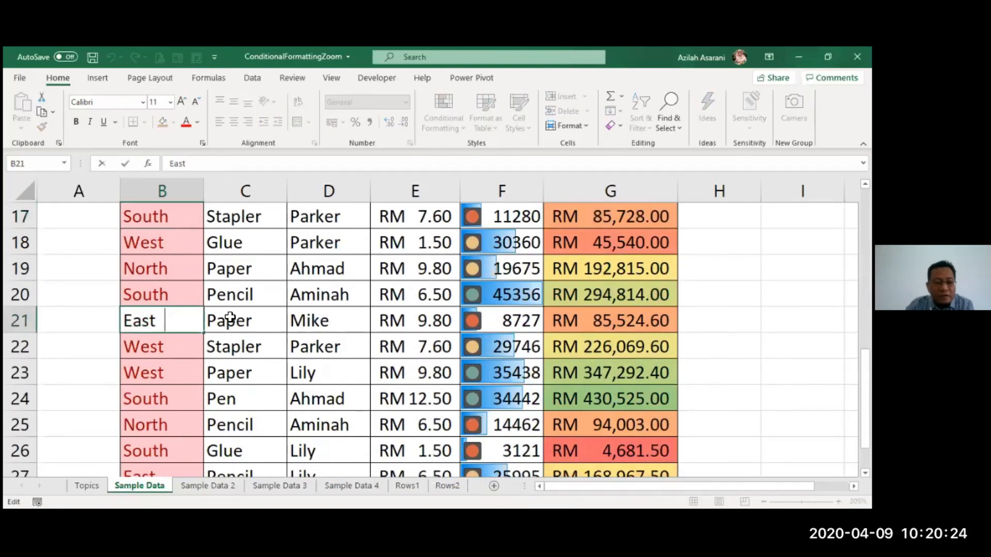
{"action": "key", "text": "Left"}
{"action": "key", "text": "Left"}
{"action": "key", "text": "Right"}
{"action": "key", "text": "Right"}
{"action": "key", "text": "Right"}
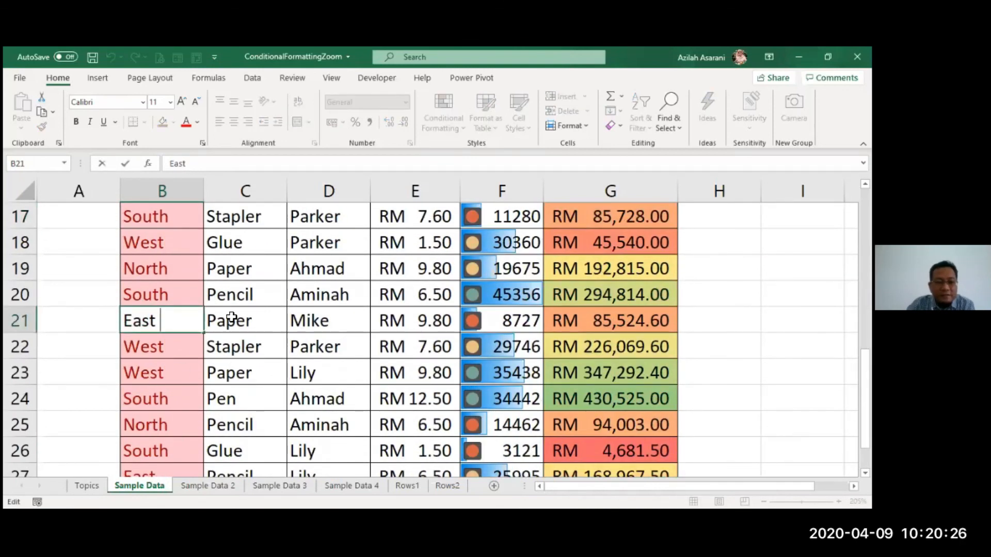
{"action": "key", "text": "BackSpace"}
{"action": "key", "text": "Return"}
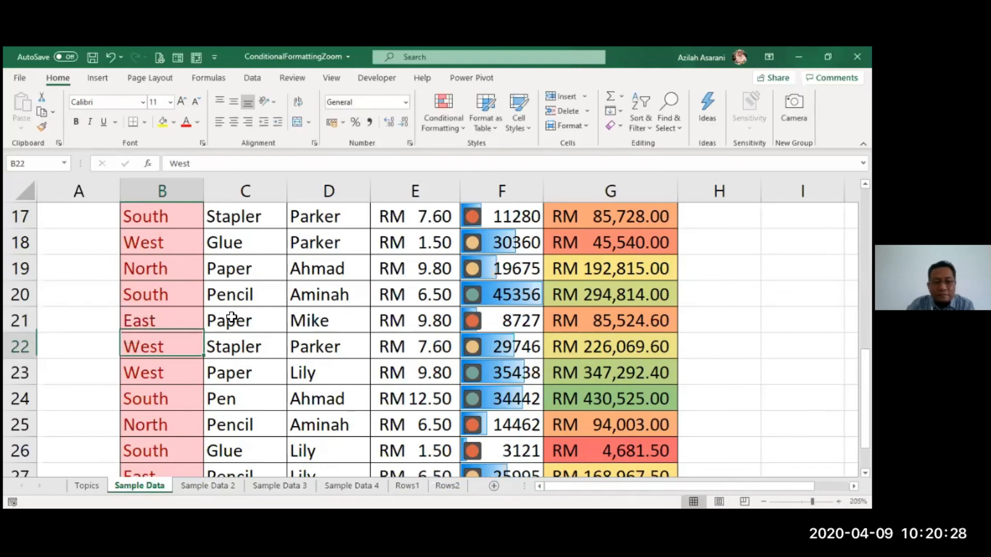
Clear the conditional formatting rules from the selected Zone cells B3:B28
{"action": "scroll", "coordinate": [264, 321], "scroll_direction": "down", "scroll_amount": 1}
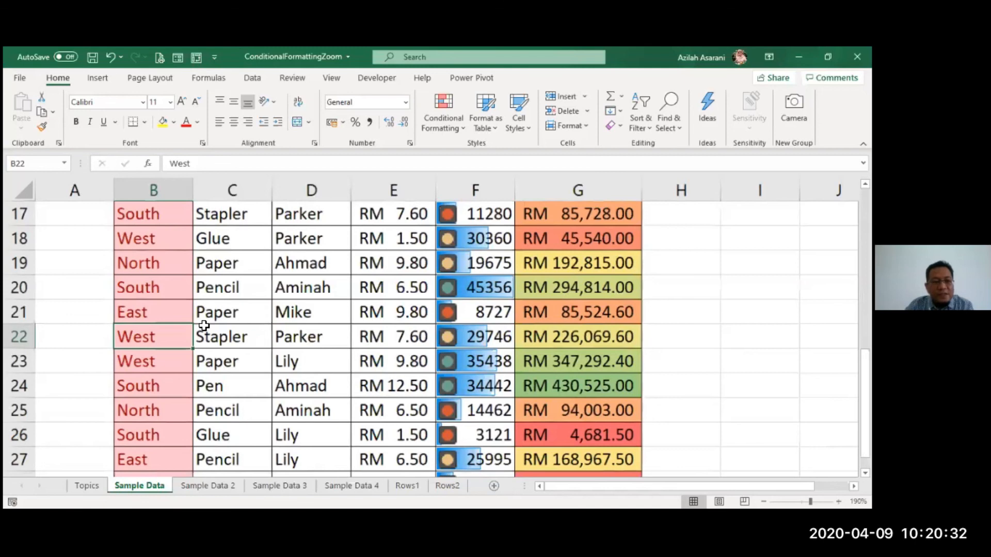
{"action": "scroll", "coordinate": [201, 325], "scroll_direction": "down", "scroll_amount": 1}
{"action": "scroll", "coordinate": [58, 214], "scroll_direction": "down", "scroll_amount": 1}
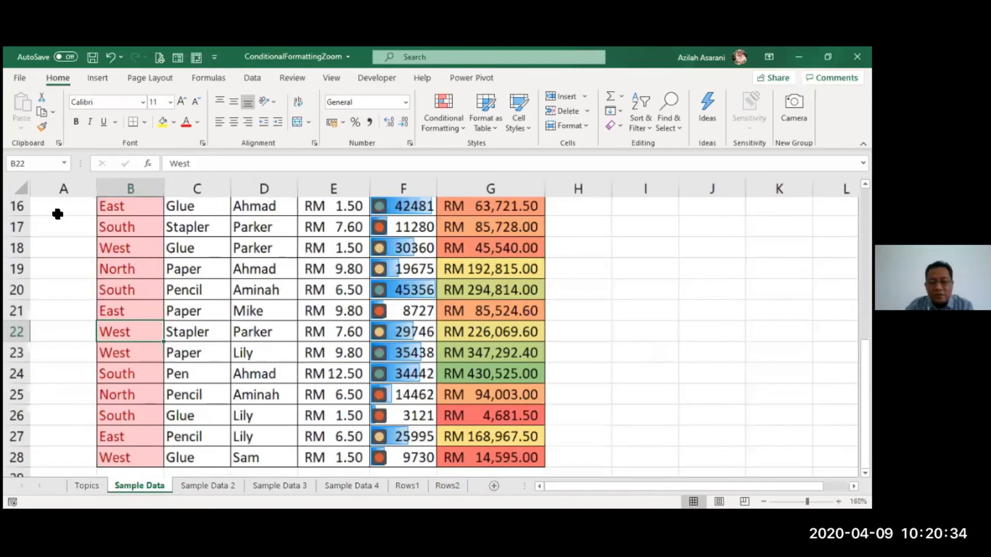
{"action": "scroll", "coordinate": [327, 248], "scroll_direction": "down", "scroll_amount": 1}
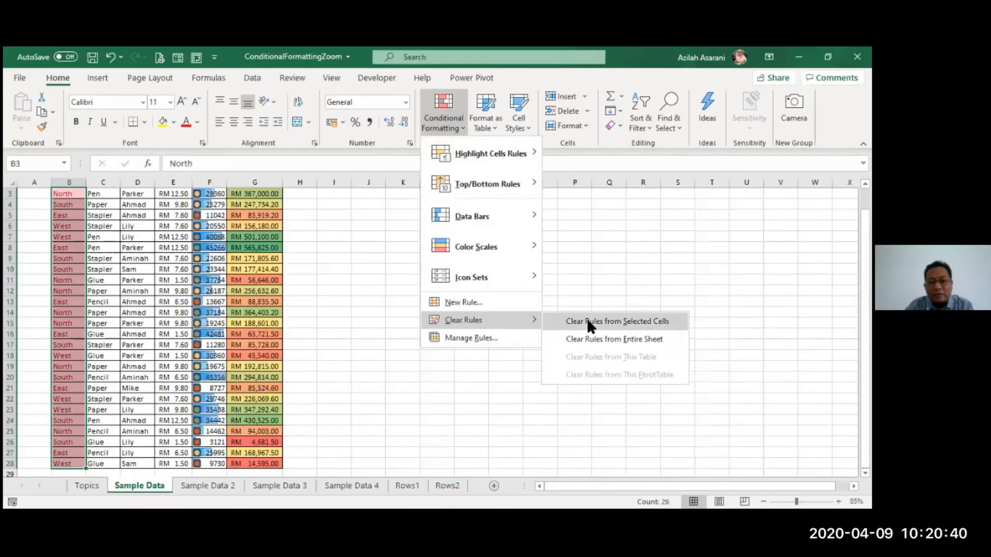
{"action": "left_click", "coordinate": [587, 320]}
{"action": "left_click", "coordinate": [432, 333]}
{"action": "scroll", "coordinate": [427, 318], "scroll_direction": "up", "scroll_amount": 1}
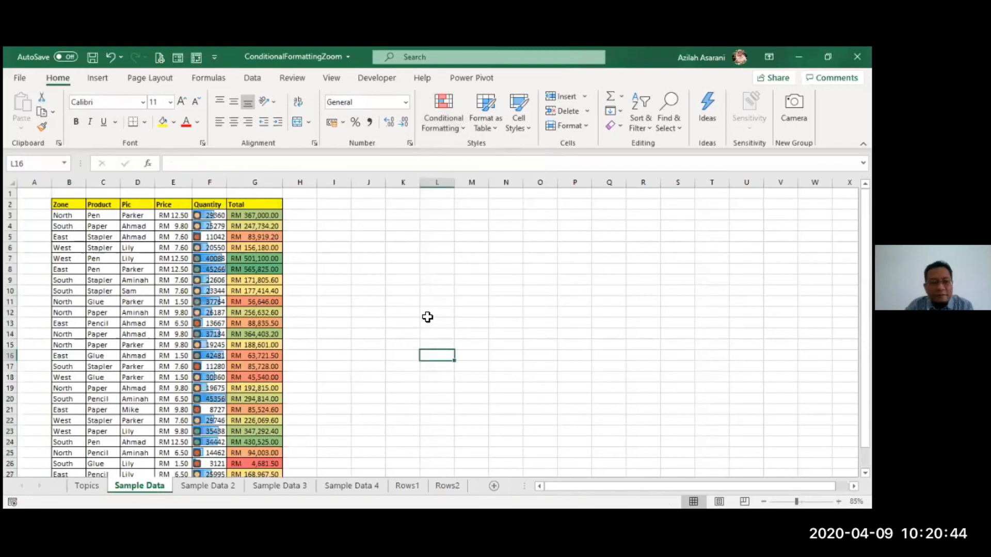
{"action": "scroll", "coordinate": [427, 317], "scroll_direction": "up", "scroll_amount": 2}
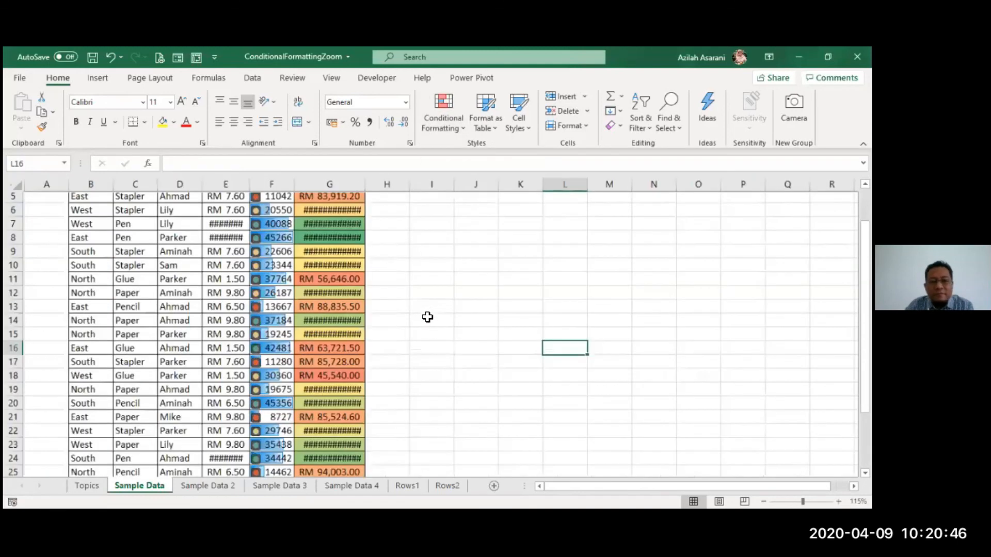
{"action": "scroll", "coordinate": [428, 317], "scroll_direction": "up", "scroll_amount": 2}
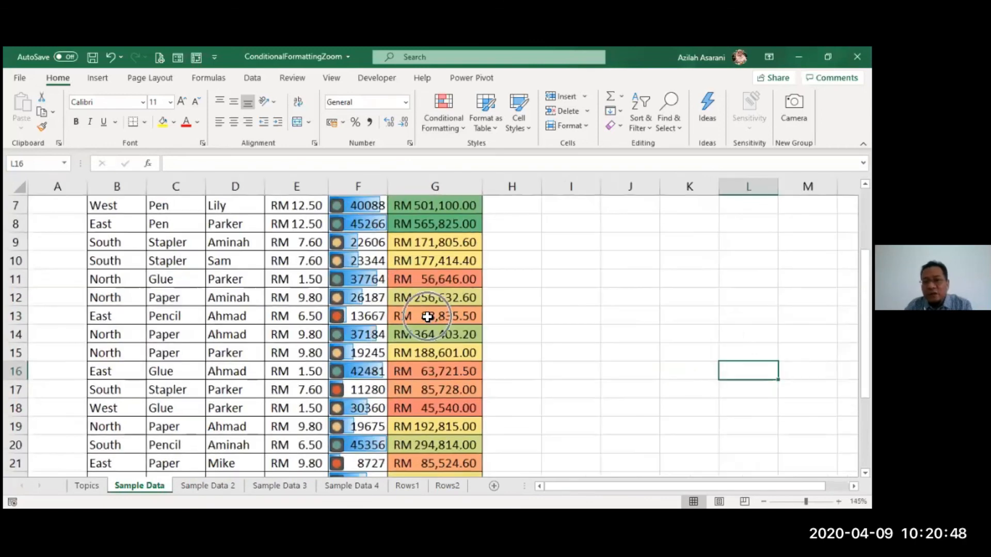
{"action": "scroll", "coordinate": [427, 317], "scroll_direction": "up", "scroll_amount": 2}
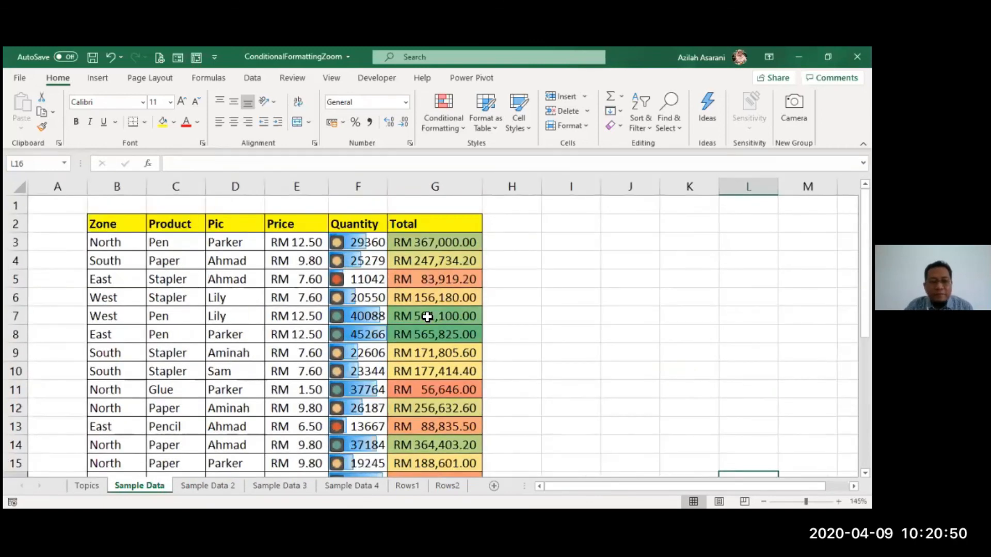